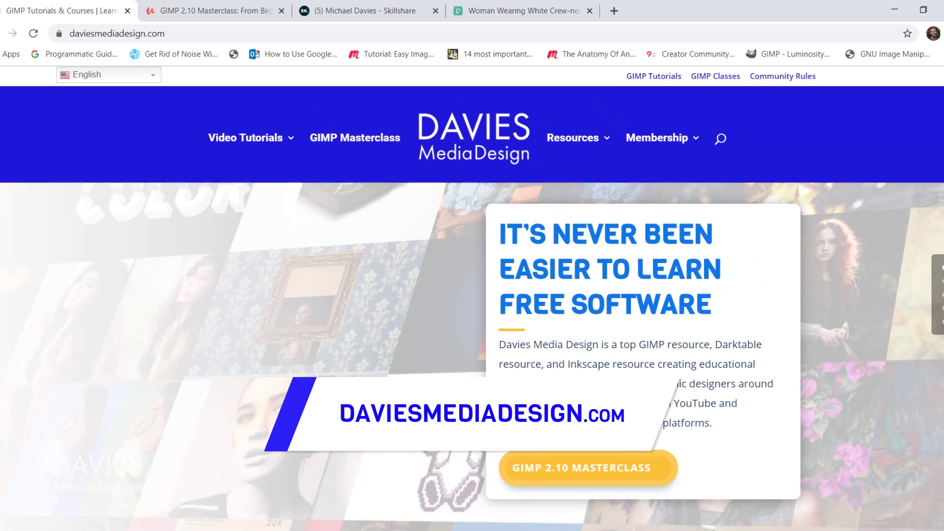
Scroll the Davies Media Design homepage, then cycle past the Udemy course tab to the Pexels photo page
scroll(472, 344, down, 20)
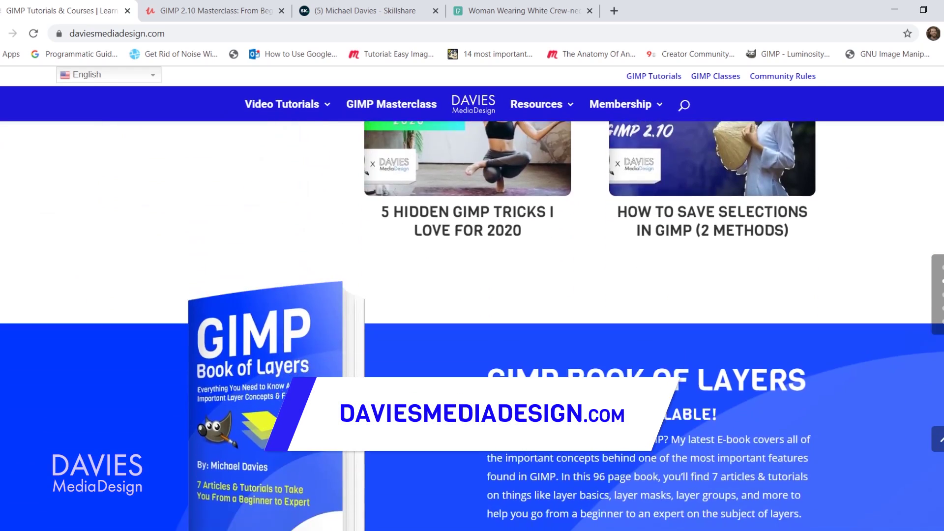
scroll(472, 326, down, 10)
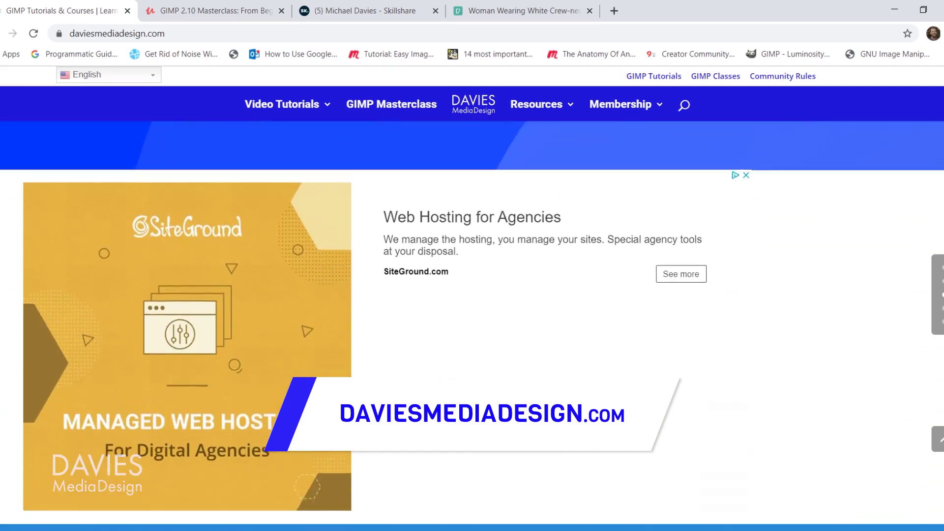
scroll(472, 326, down, 15)
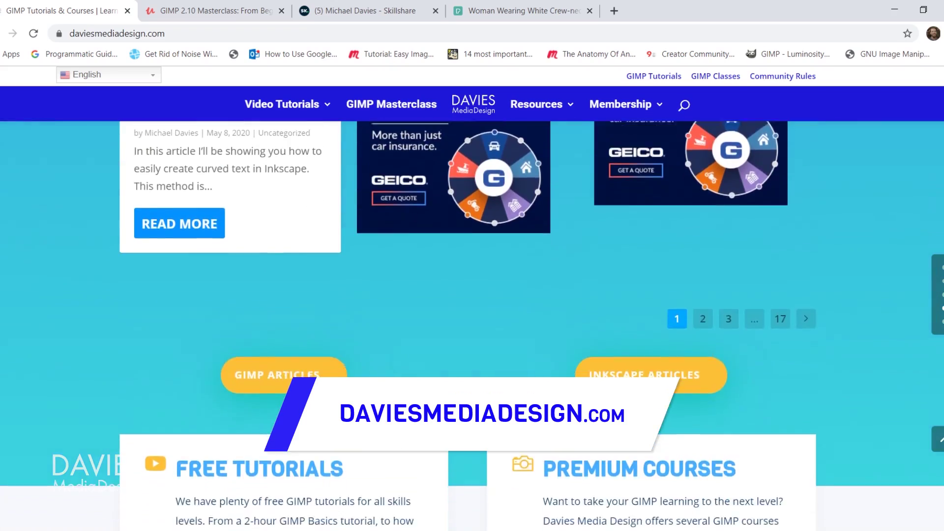
scroll(473, 295, down, 3)
key(ctrl+Tab)
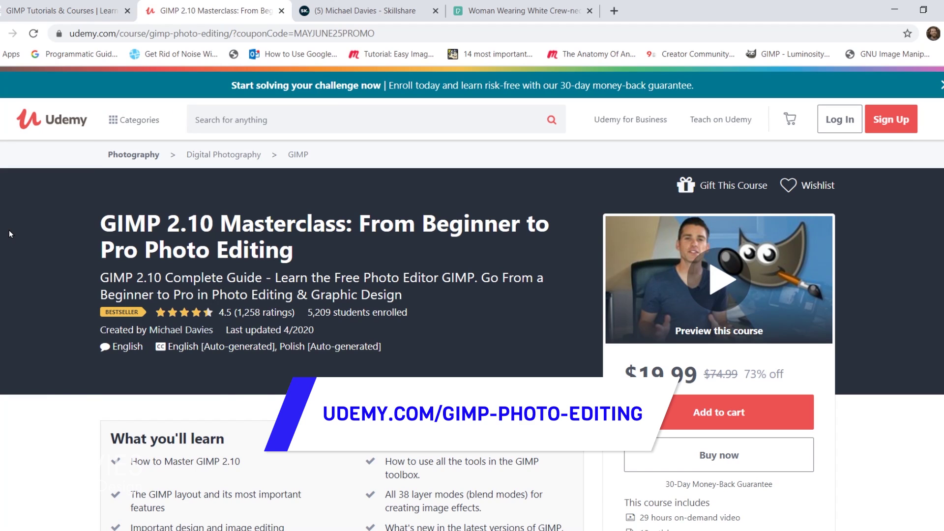
key(ctrl+Tab)
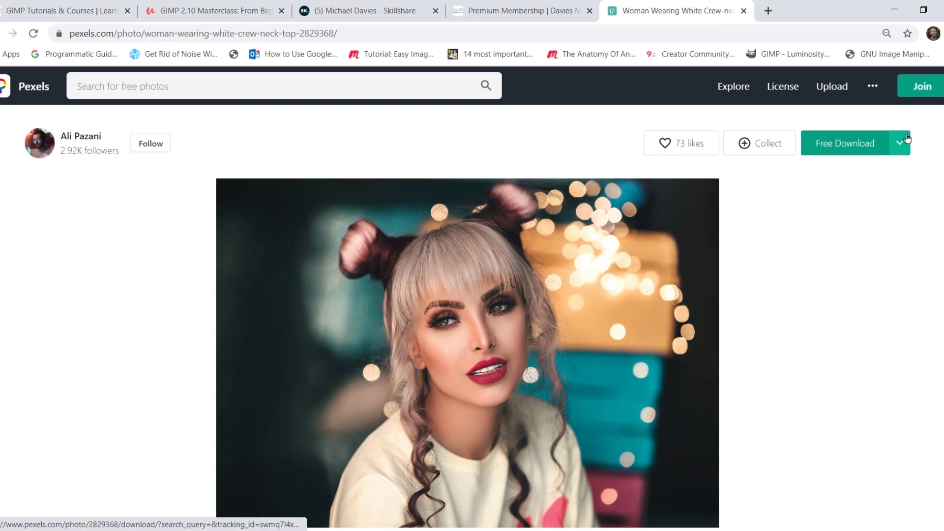
Check the Pexels Free Download size options before returning to the finished GIMP composition
mouse_move(904, 141)
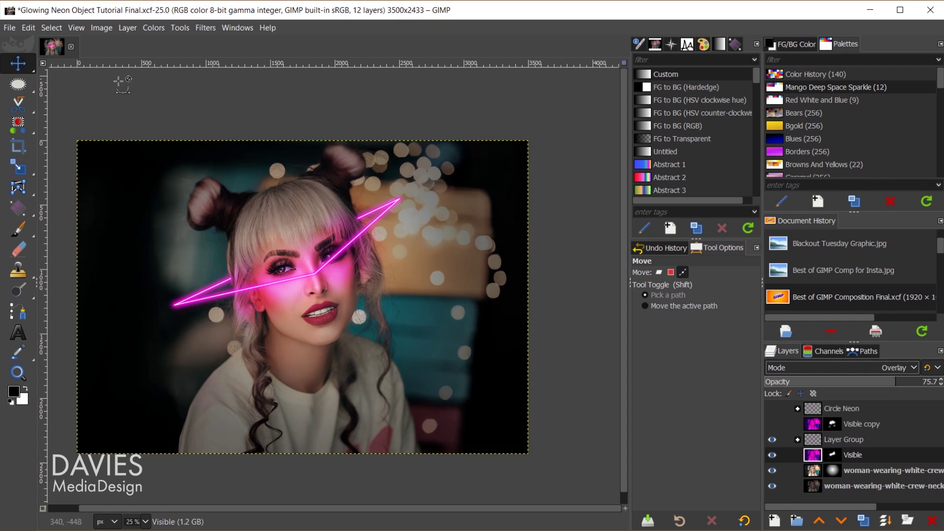
Open woman-wearing-white-crew-neck-top-2829368.jpg from recent files, converting it to built-in sRGB
click(10, 28)
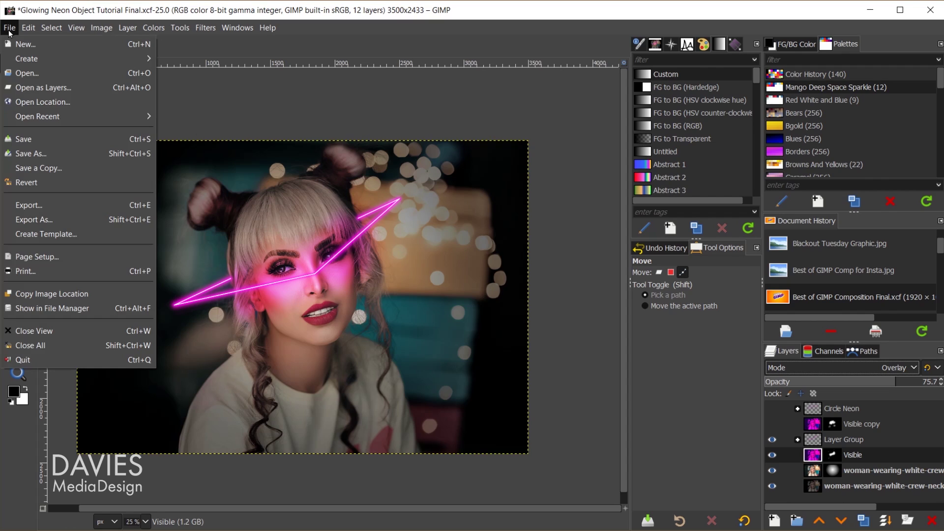
mouse_move(31, 120)
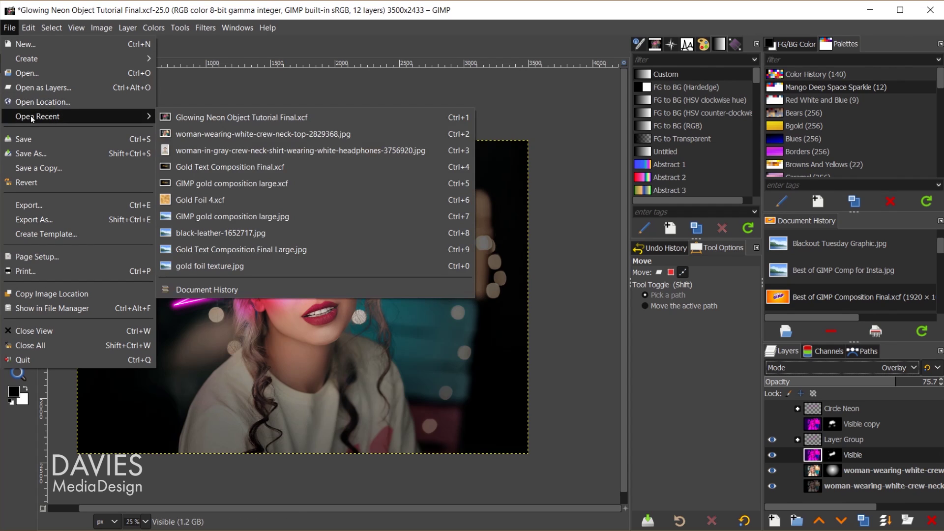
click(199, 134)
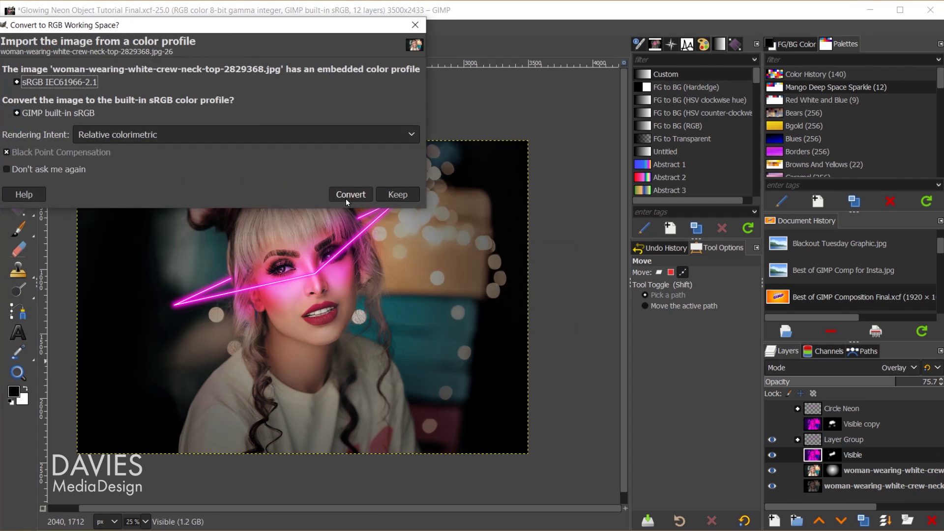
click(351, 195)
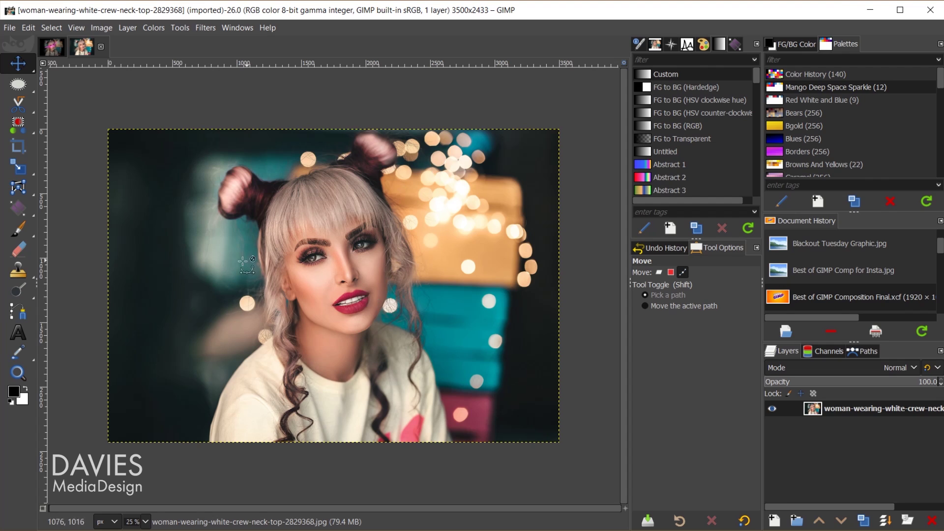
Place path anchors left of the face, in the upper-right bokeh and on the nose, closing the triangle
click(18, 311)
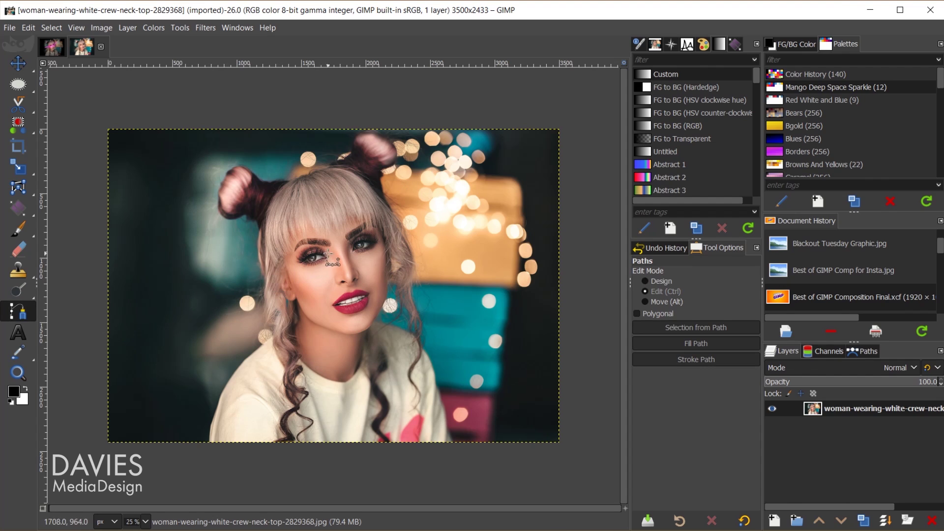
scroll(341, 257, up, 1)
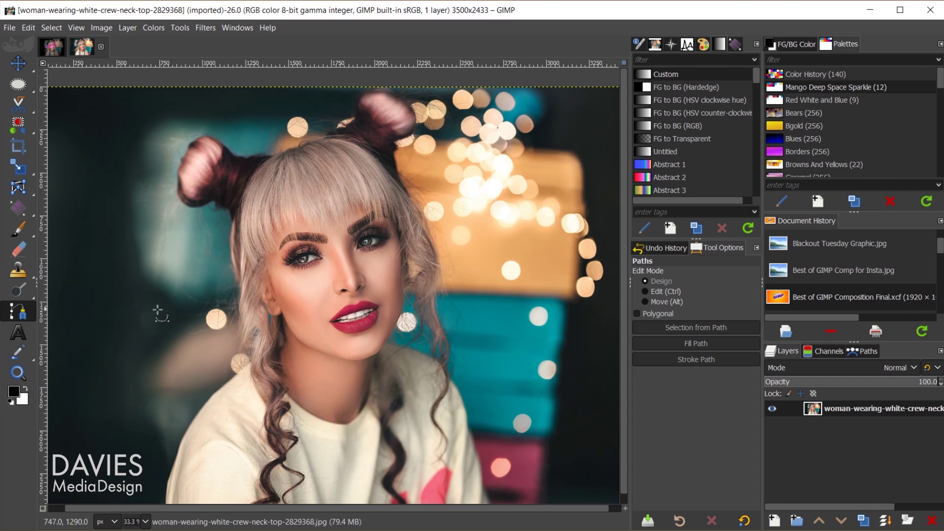
click(143, 316)
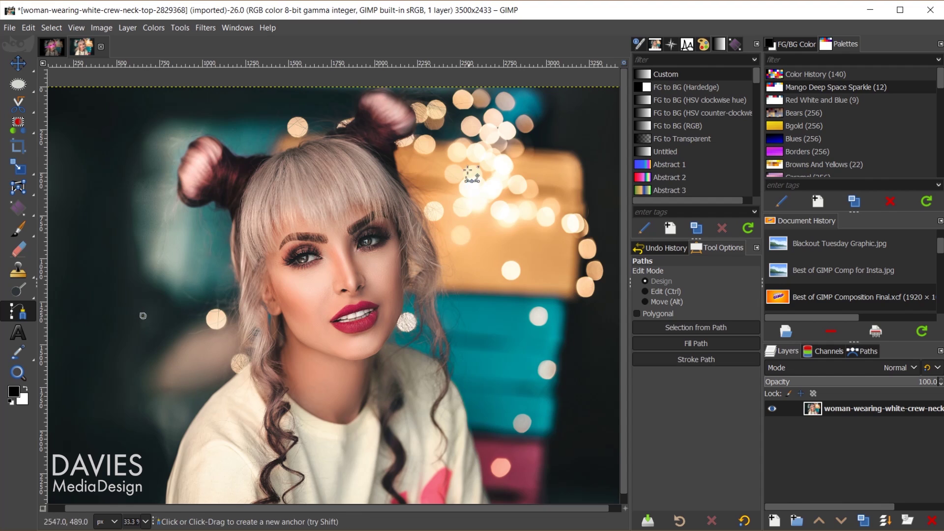
click(484, 144)
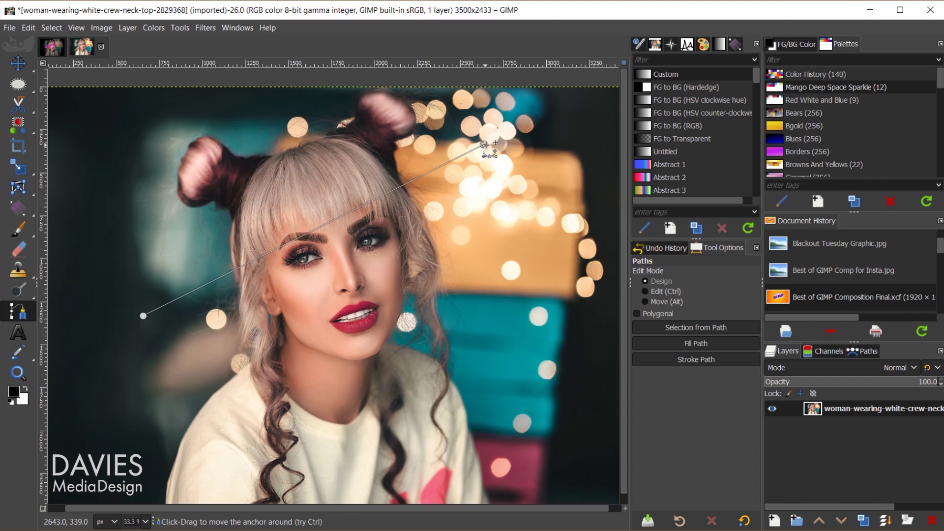
drag(485, 145, 491, 178)
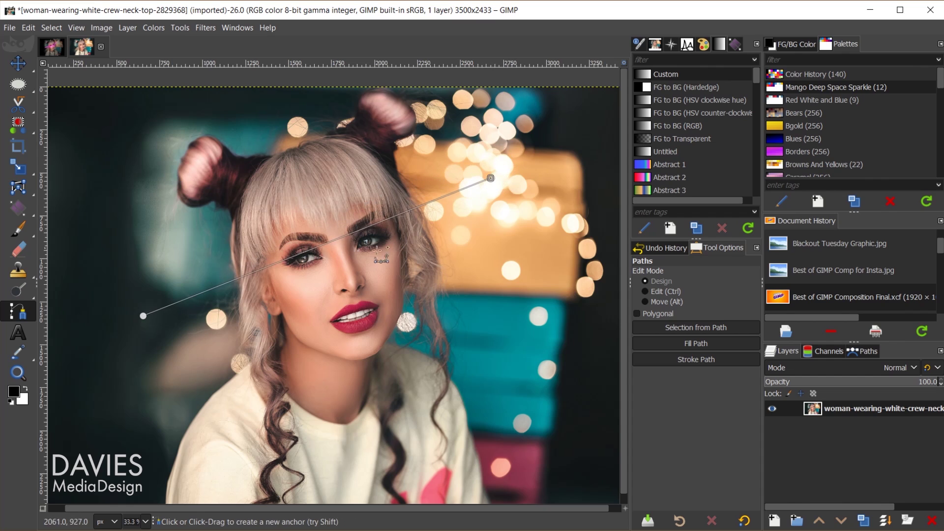
click(349, 276)
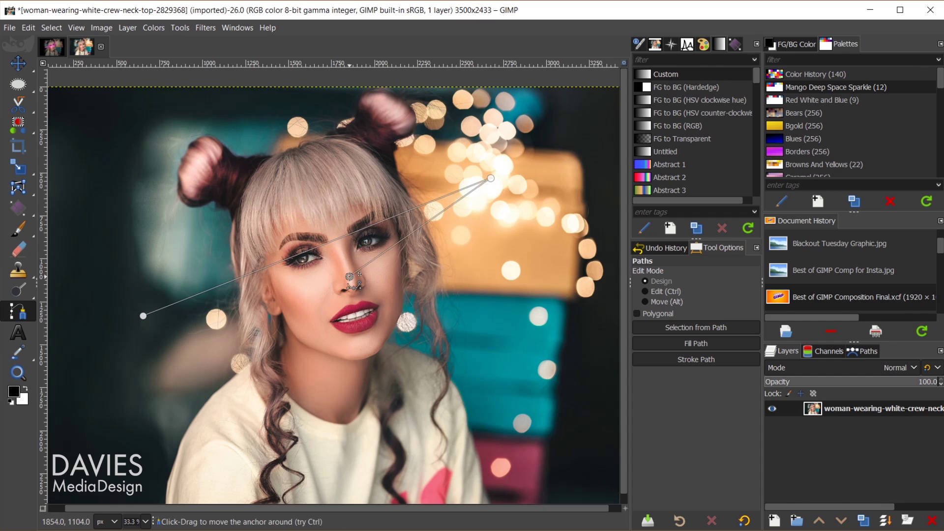
key(ctrl)
ctrl+click(142, 316)
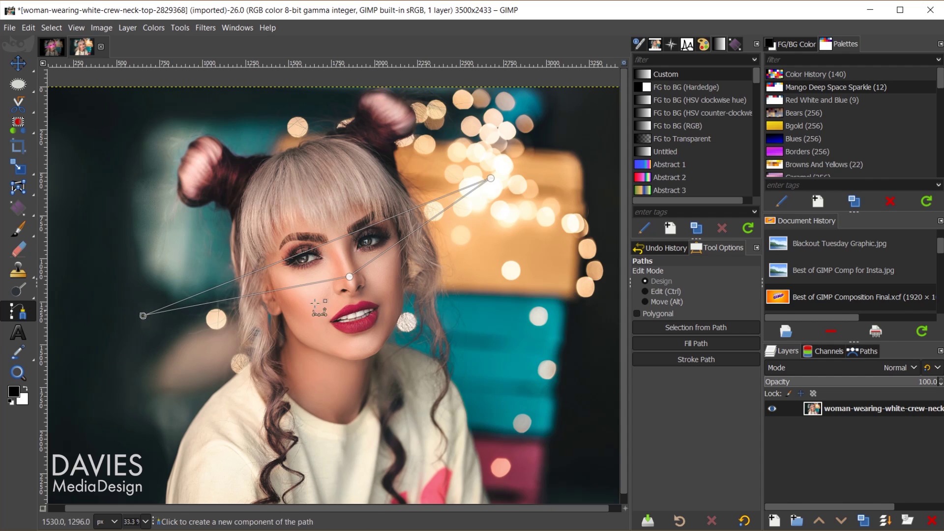
Reposition the triangle's left, upper-right and nose corners
drag(143, 316, 138, 277)
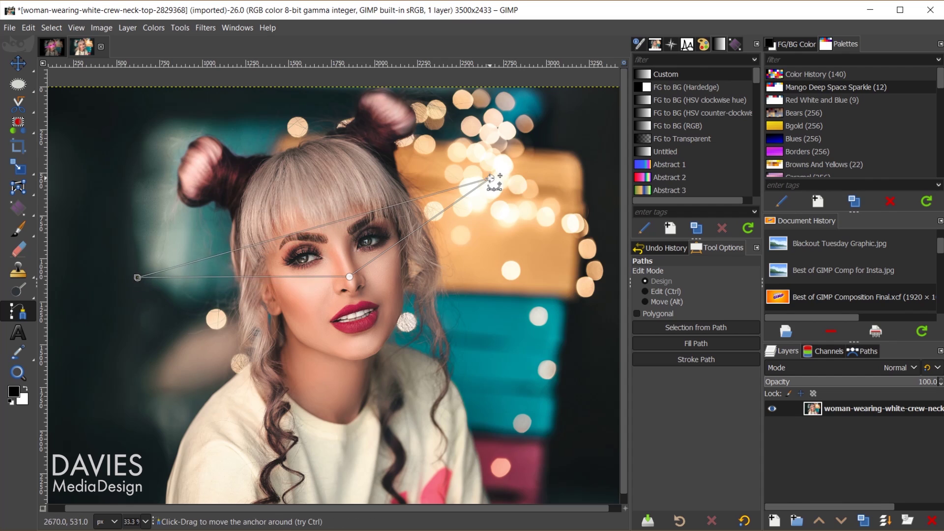
drag(491, 178, 483, 157)
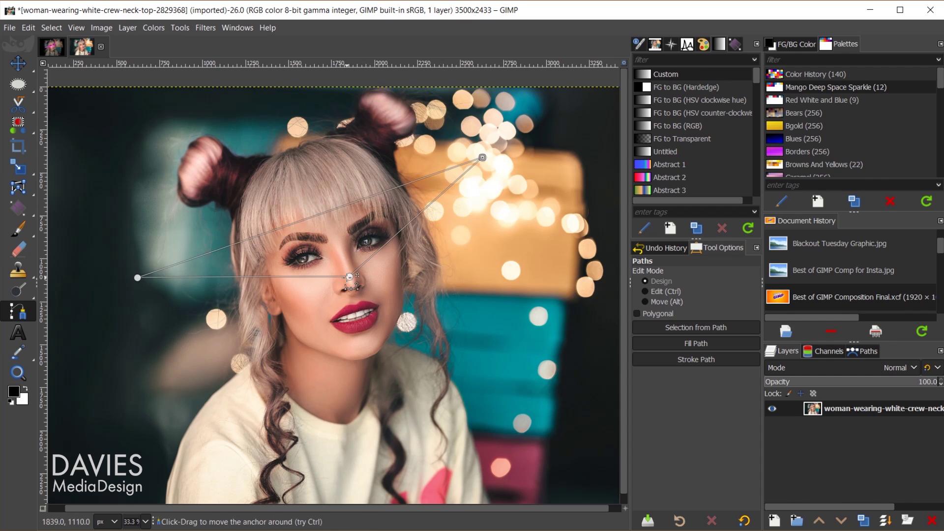
mouse_move(349, 277)
mouse_down()
mouse_move(347, 270)
mouse_move(349, 276)
mouse_up()
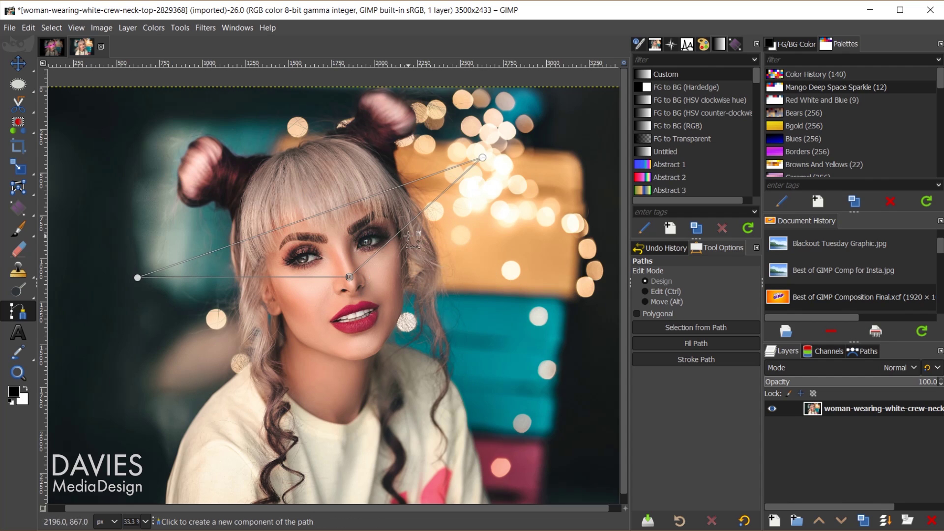
Insert two anchors on the triangle's top edge and delete the segment between them across the hair
scroll(333, 228, up, 1)
scroll(333, 229, up, 1)
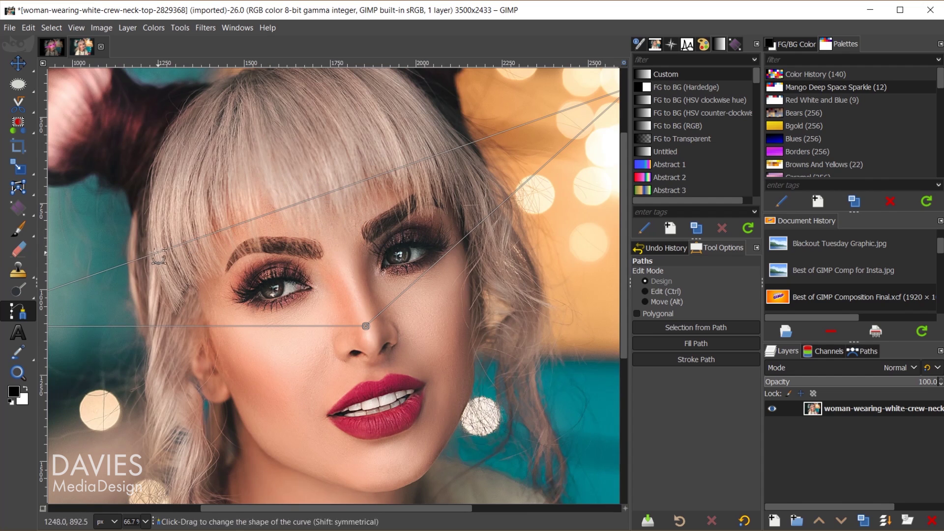
key(ctrl)
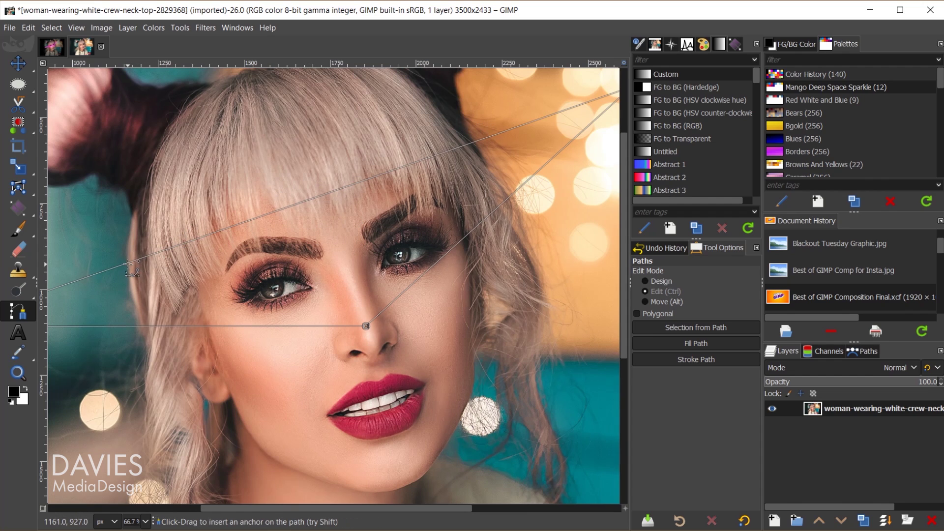
ctrl+click(128, 264)
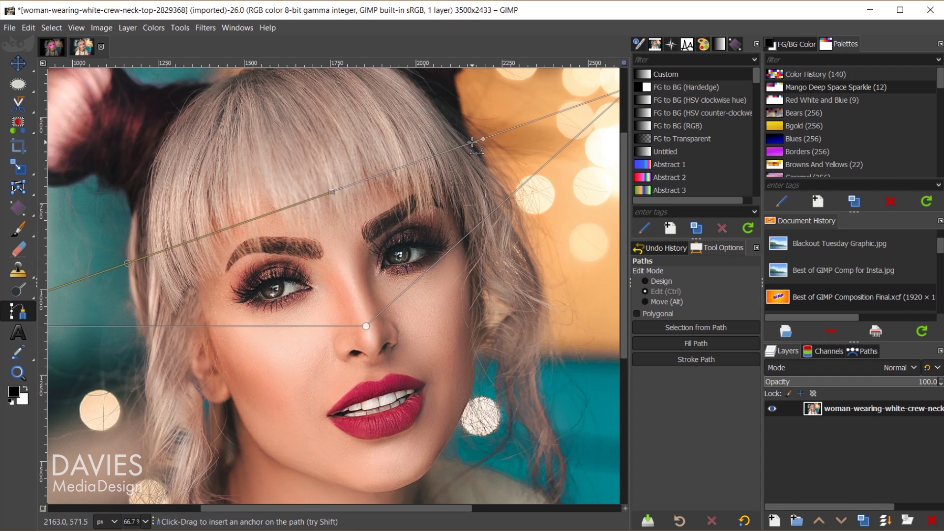
ctrl+click(473, 143)
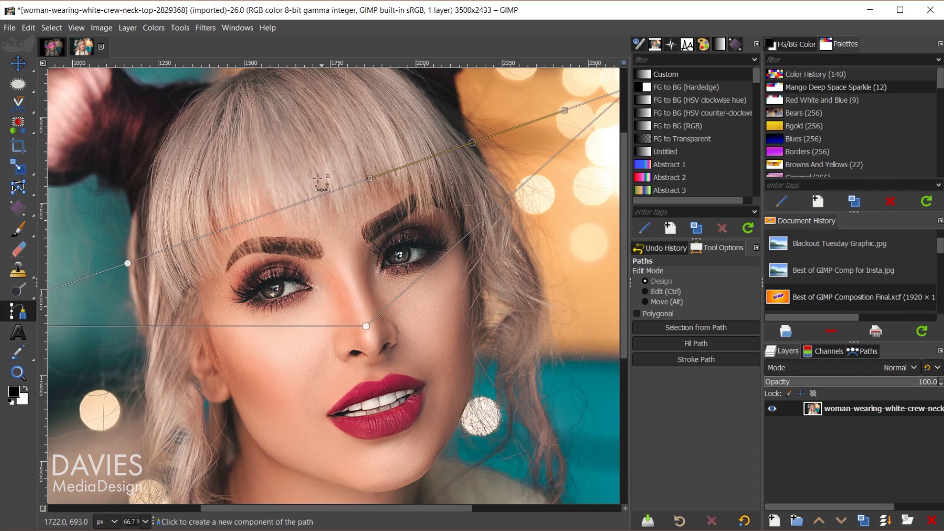
key(ctrl)
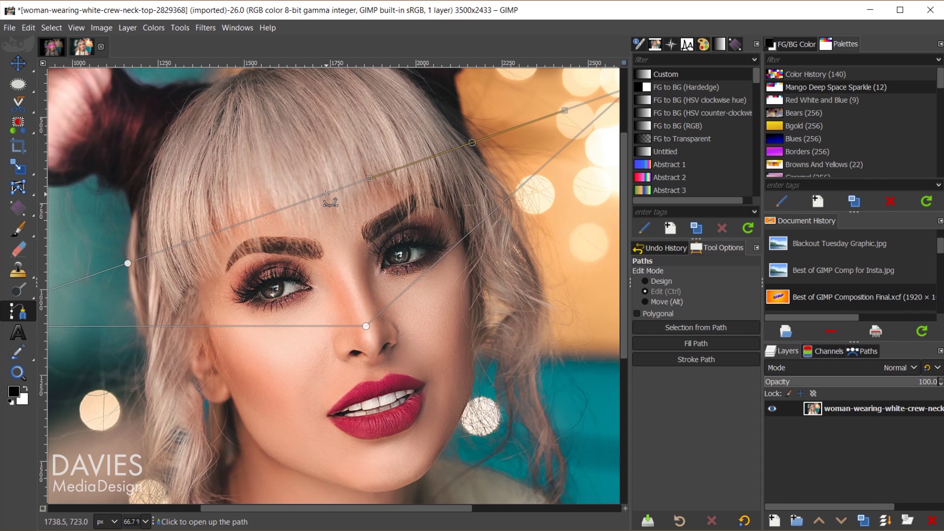
ctrl+click(326, 194)
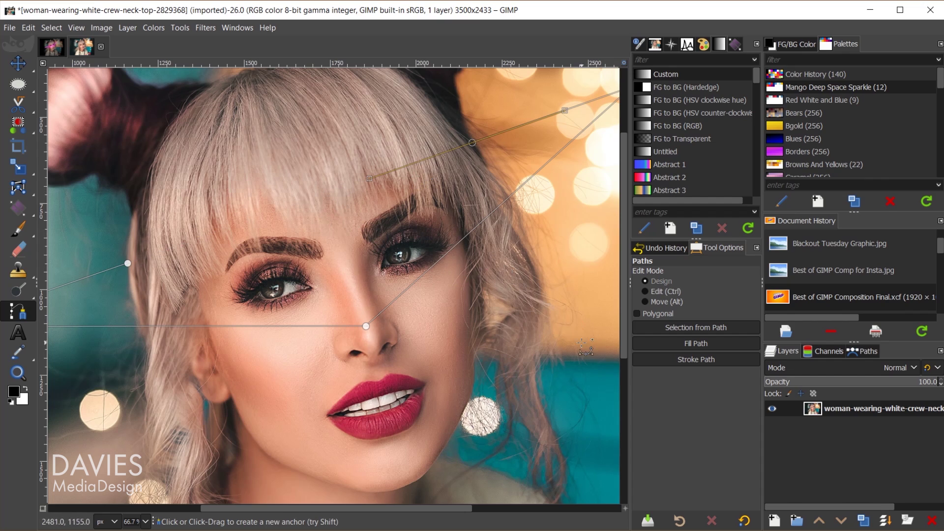
scroll(589, 354, down, 2)
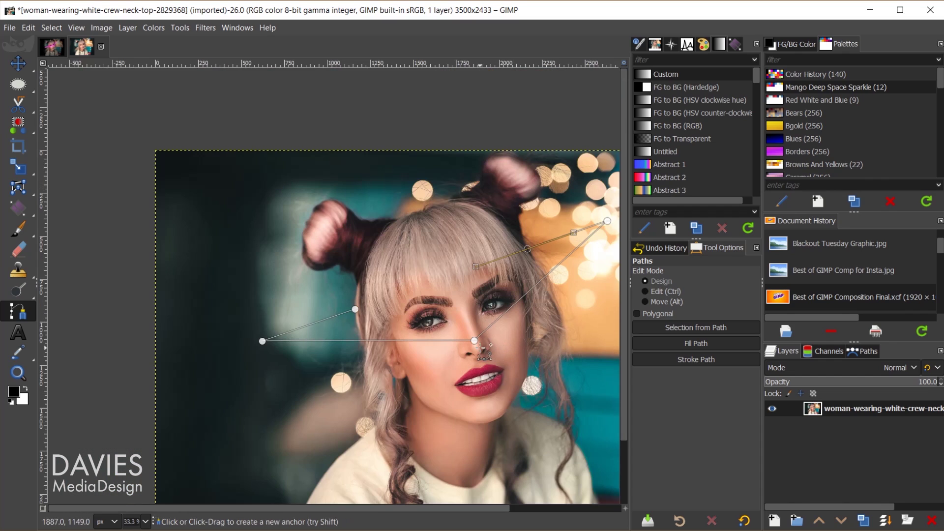
drag(475, 340, 476, 339)
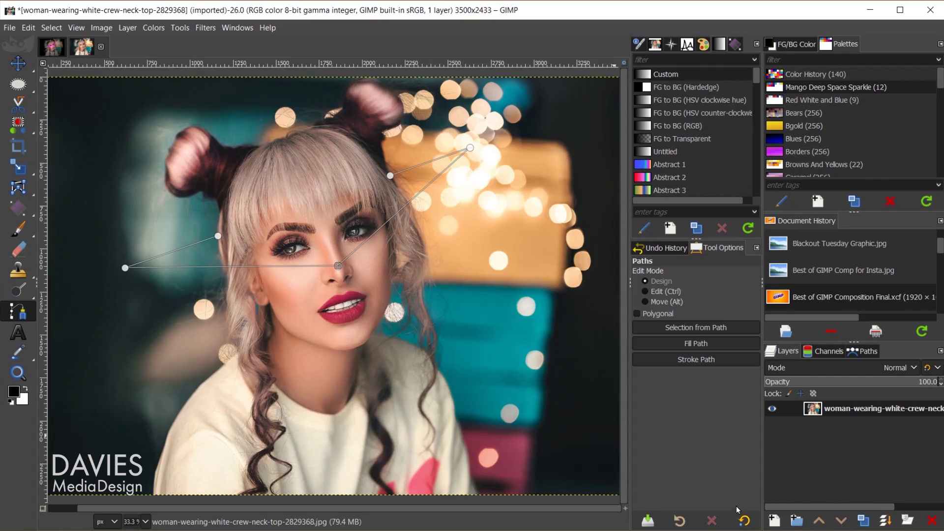
Create a new transparent layer named 'Stroke' above the portrait photo
click(775, 521)
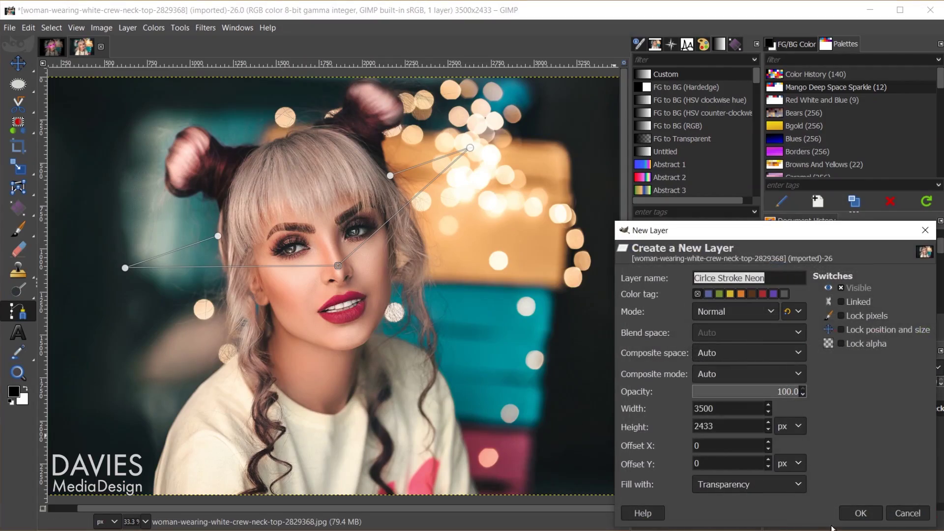
drag(801, 237, 707, 116)
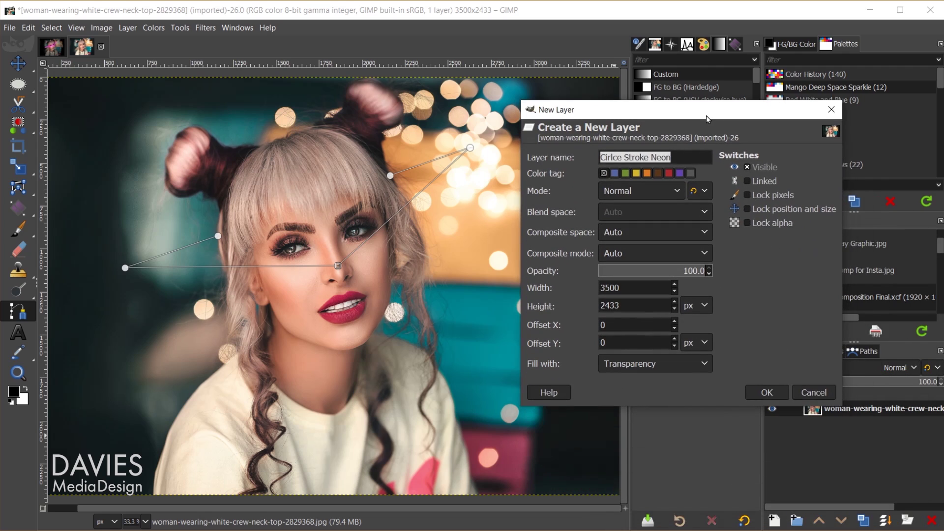
text(Stroke)
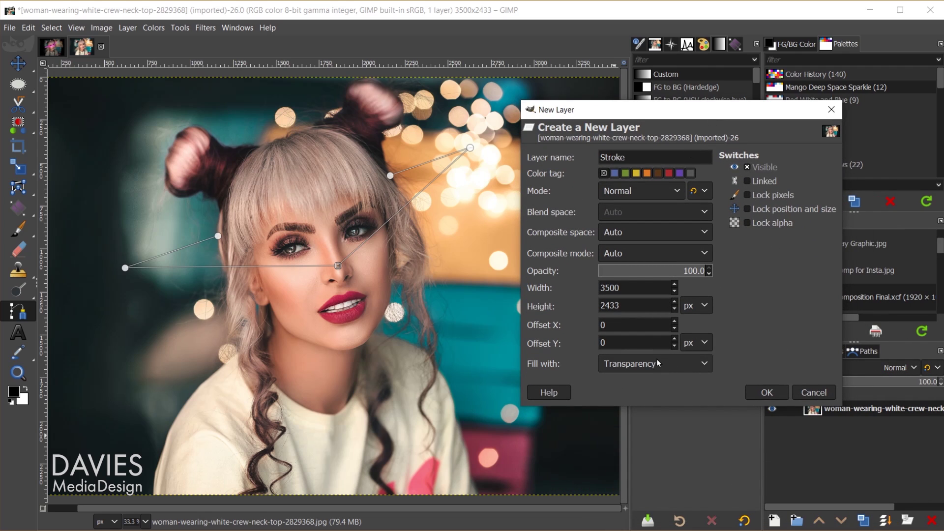
click(765, 392)
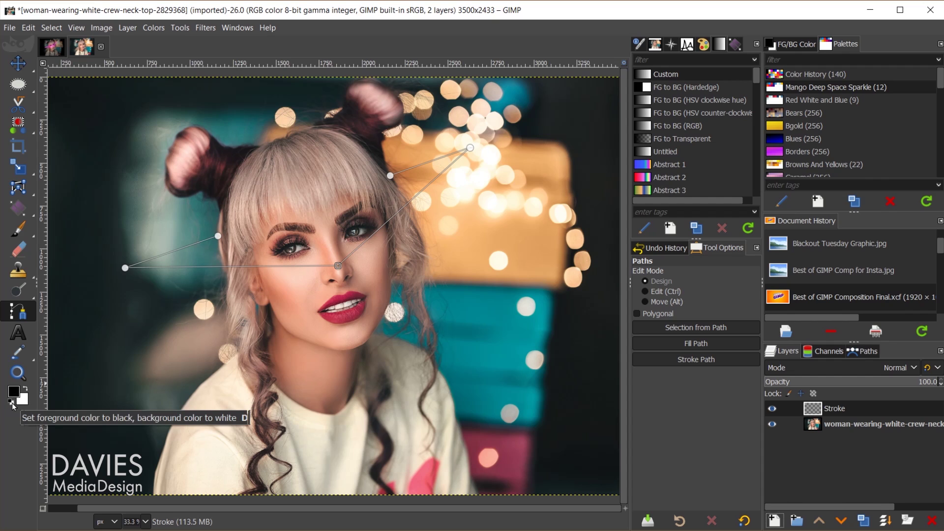
With white as foreground, stroke the triangle path at 5 px using the solid Line dash preset
click(26, 390)
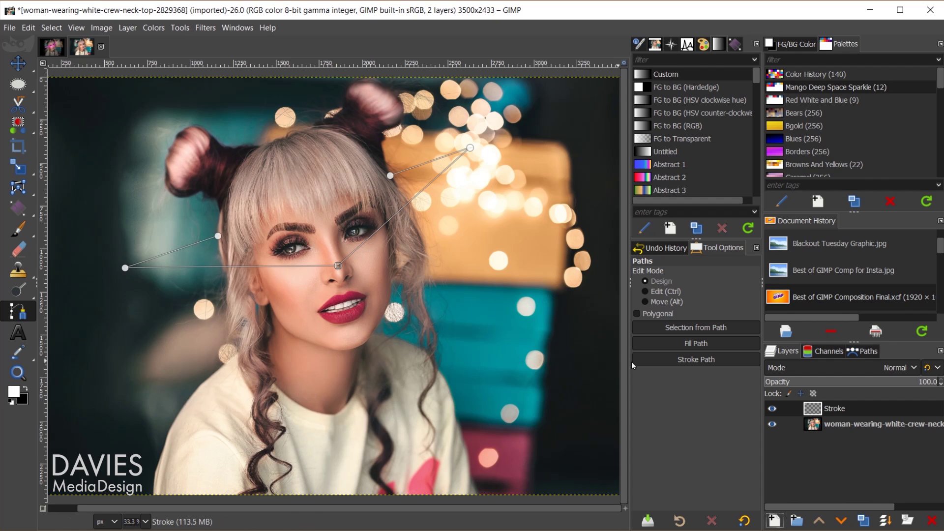
click(867, 352)
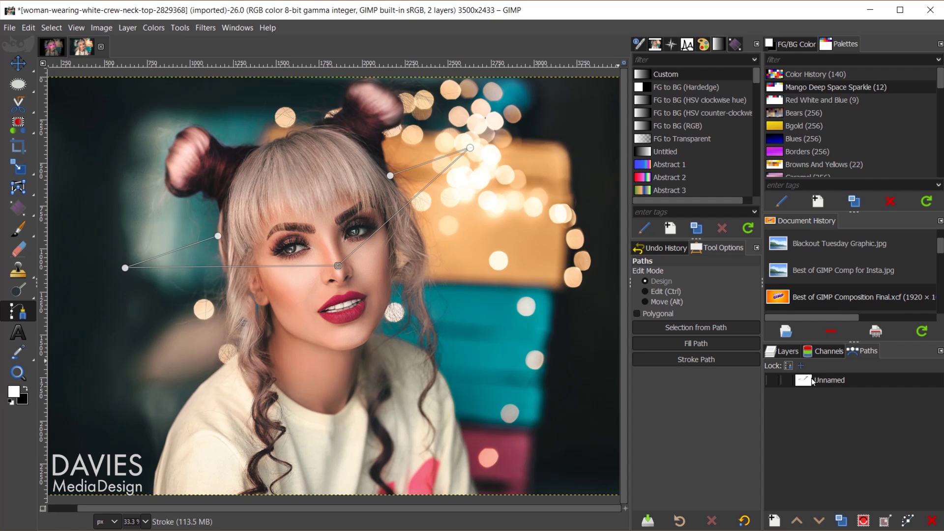
click(907, 521)
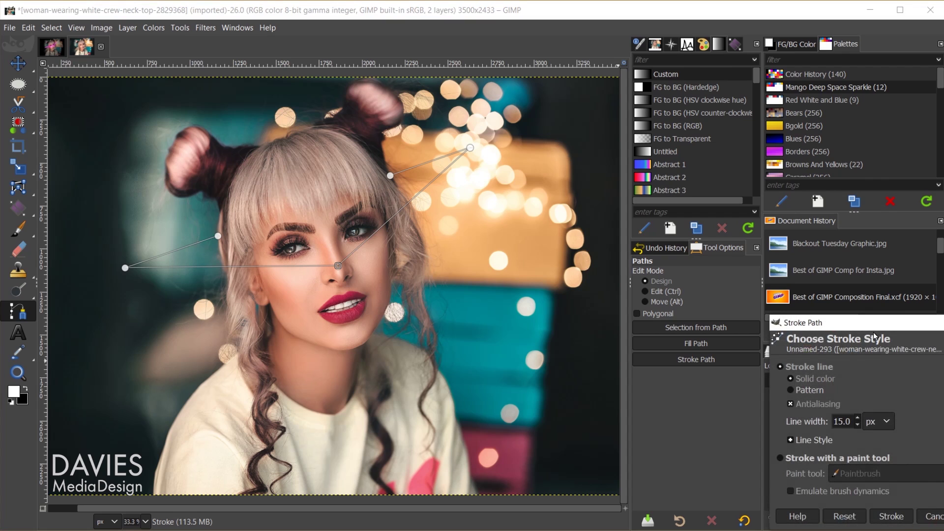
drag(877, 336, 760, 210)
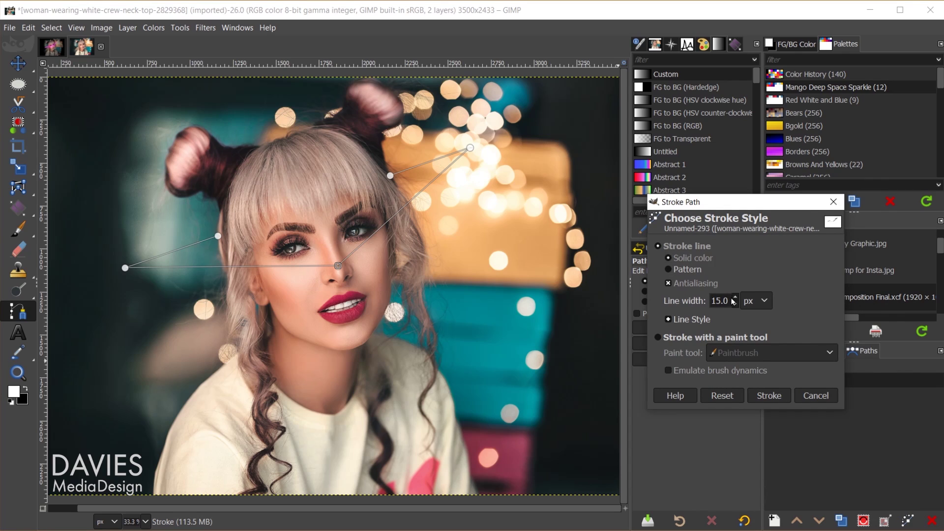
drag(728, 299, 691, 299)
text(5)
click(708, 320)
click(782, 387)
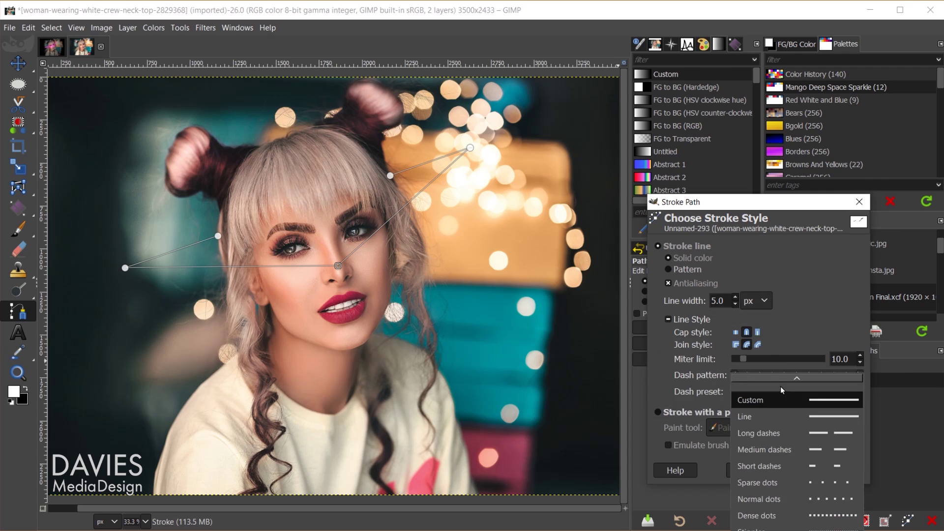
click(797, 418)
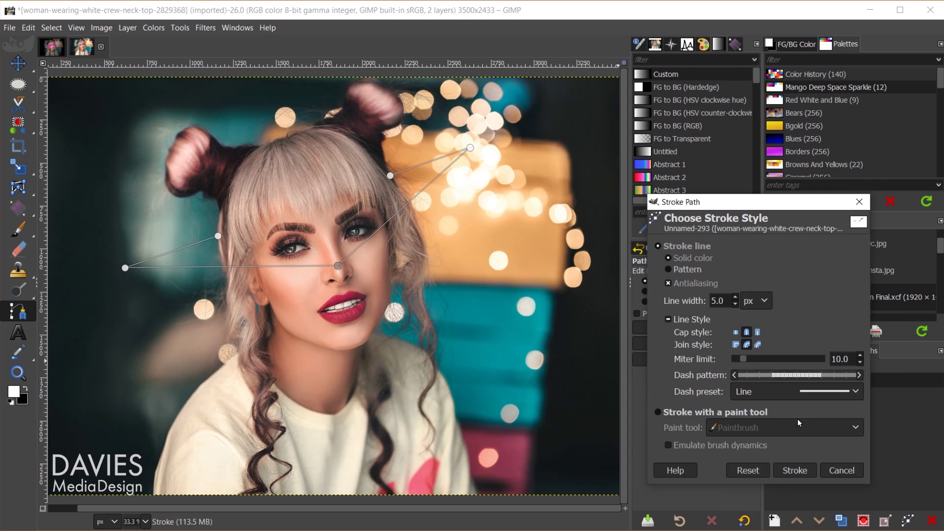
click(794, 470)
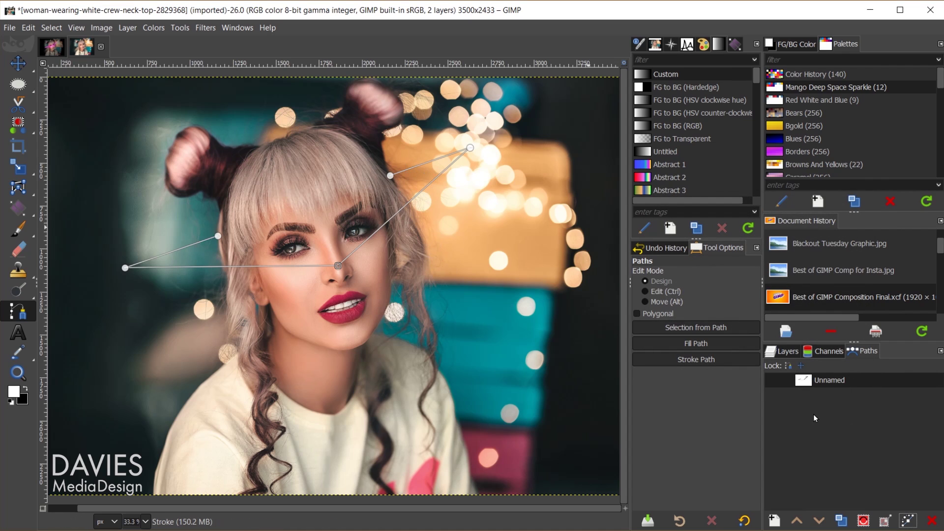
Create a transparent 'Neon Stroke' layer and move it below the Stroke layer
key(m)
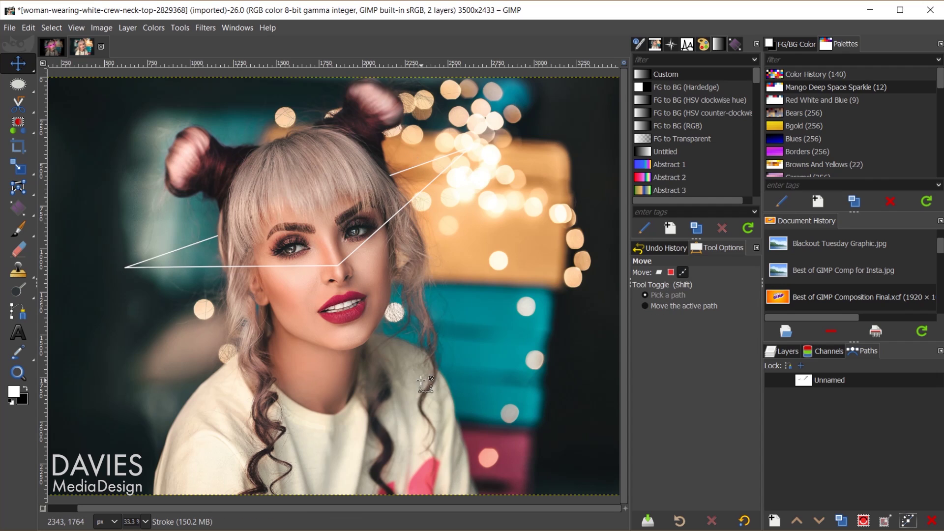
click(787, 351)
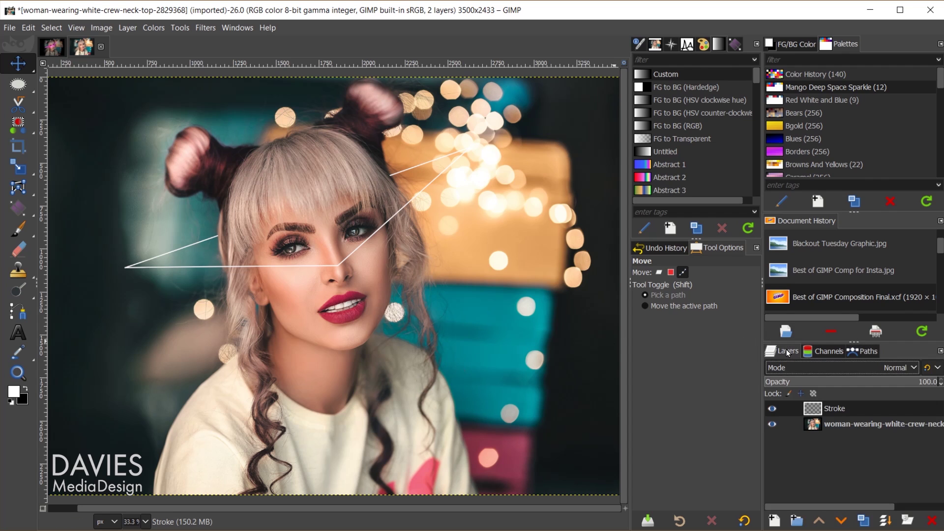
click(774, 520)
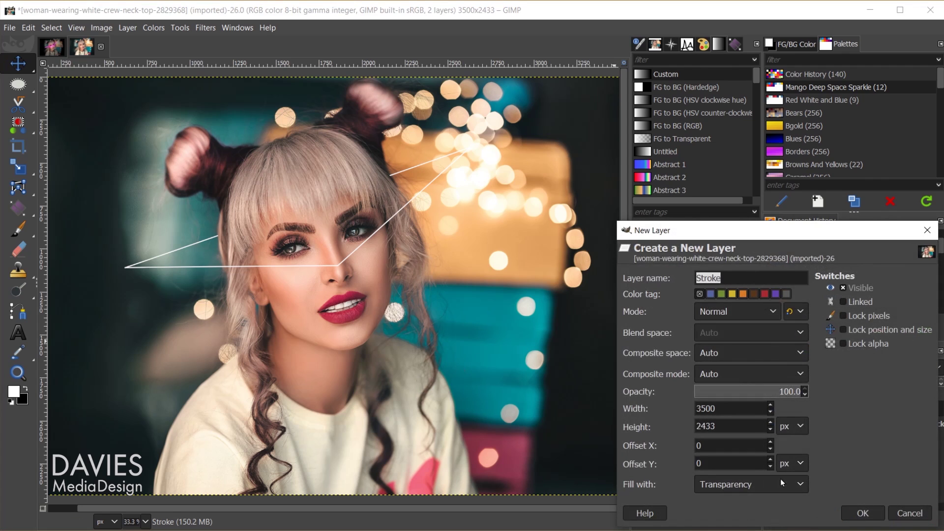
drag(787, 238, 679, 96)
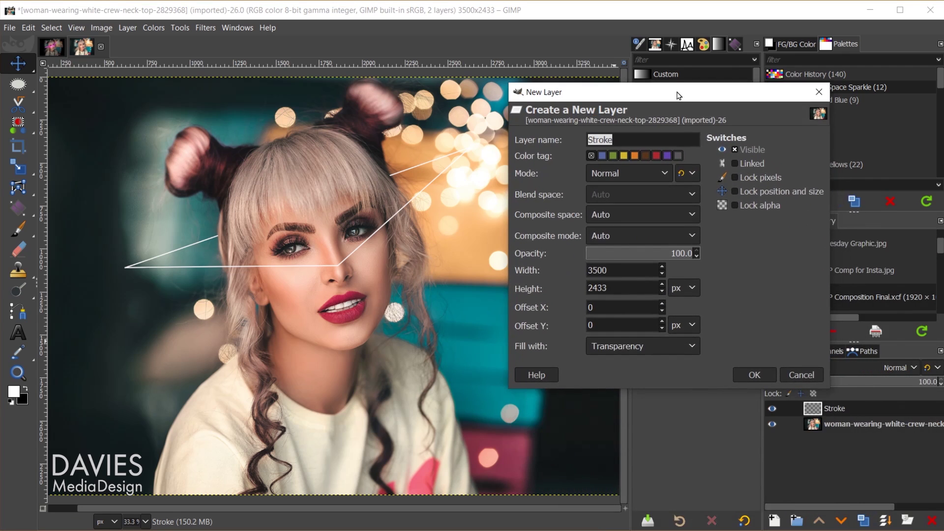
text(Neon Stroke)
click(764, 377)
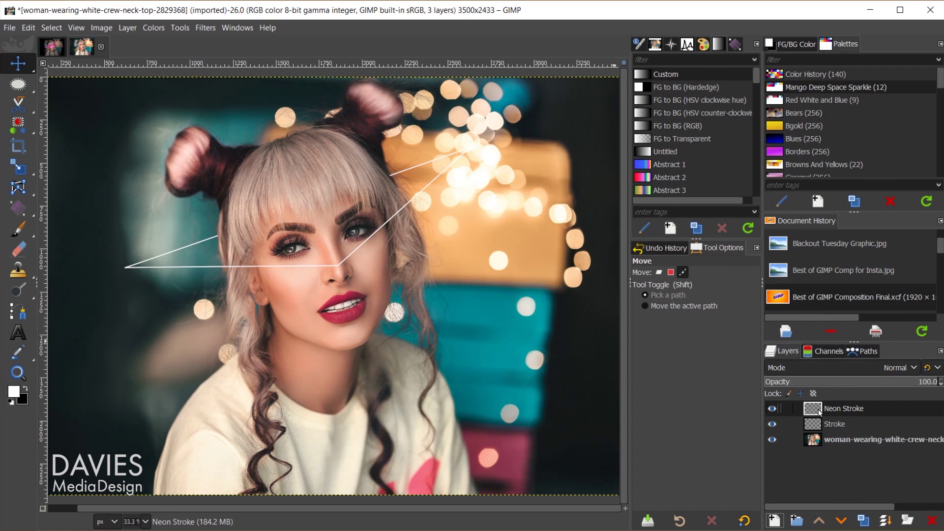
drag(820, 412, 824, 432)
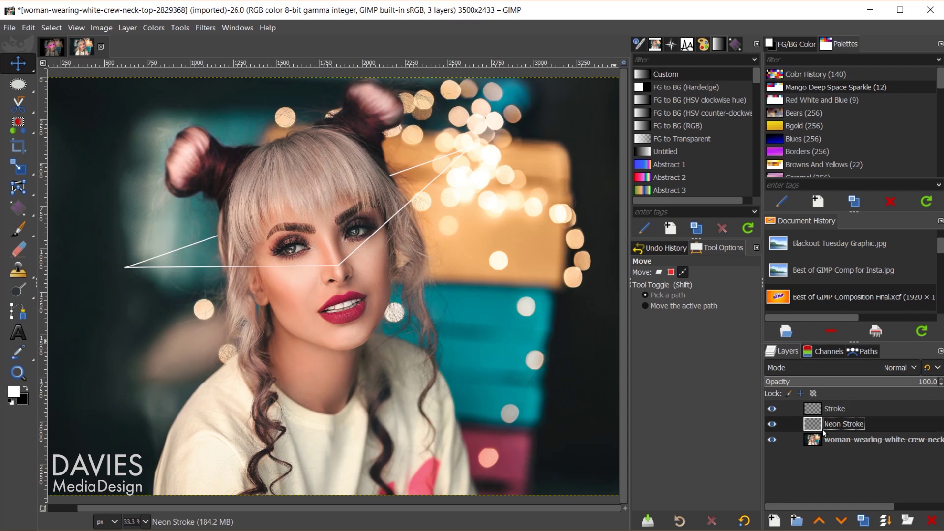
Set the foreground colour to magenta ff00e8 from the recent colours
click(867, 350)
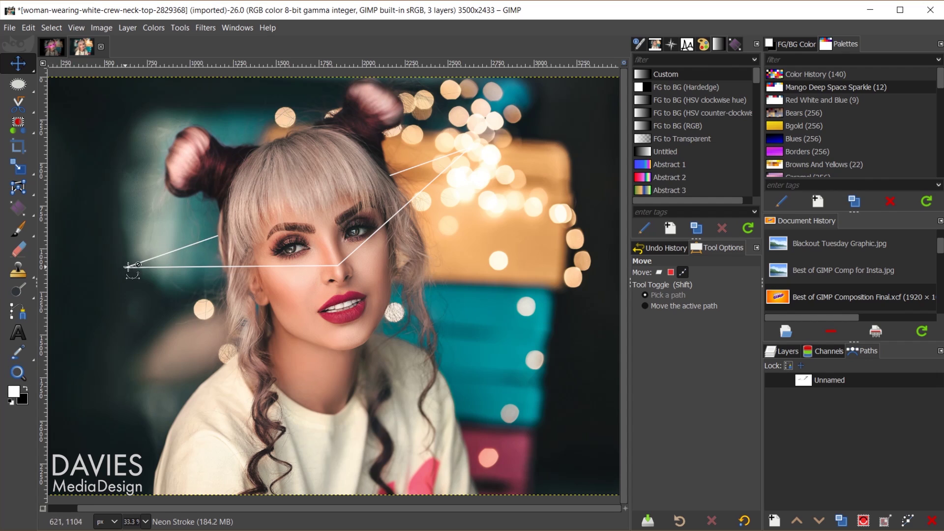
click(14, 393)
click(213, 358)
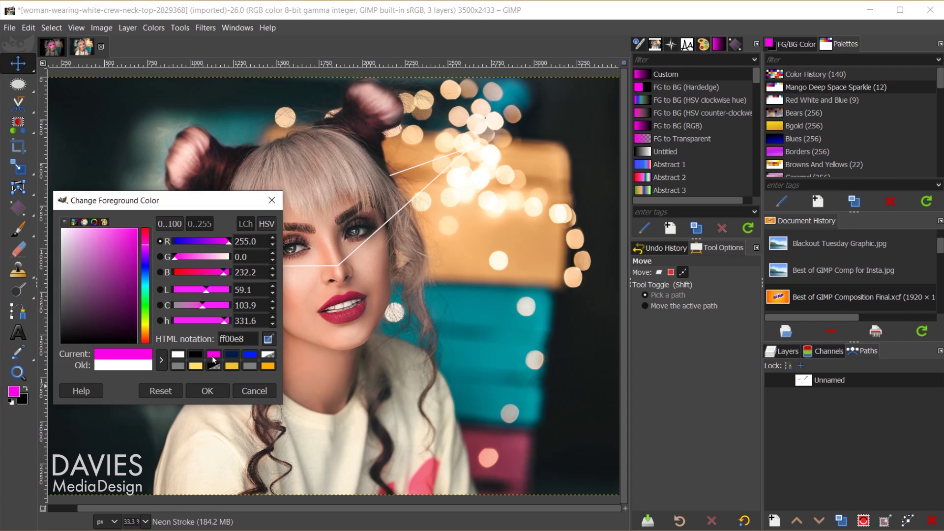
drag(126, 256, 147, 231)
click(219, 392)
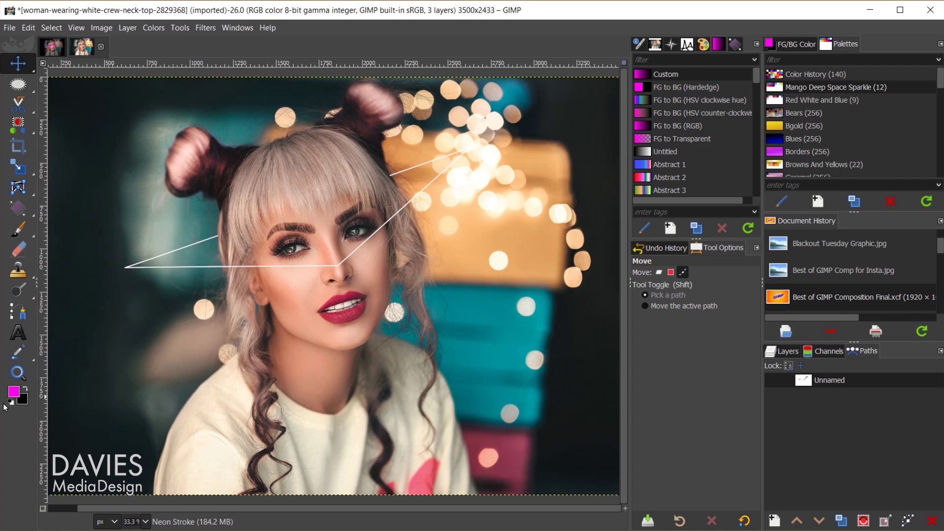
Set the triangle path's Stroke Path line width to 15 px
click(909, 522)
mouse_move(880, 325)
mouse_down()
mouse_move(865, 341)
mouse_move(740, 207)
mouse_up()
double_click(707, 279)
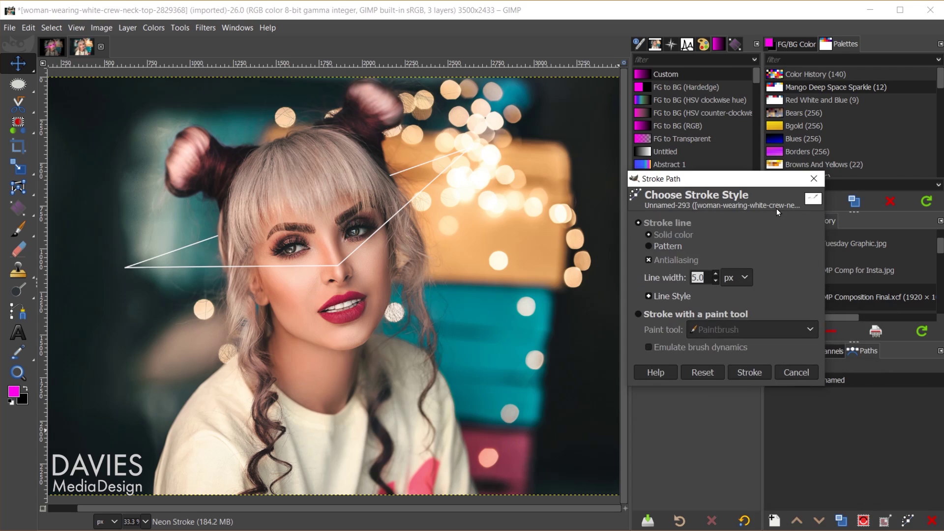
text(15)
Apply the 15 px magenta stroke and zoom in on the nose to inspect it
click(750, 374)
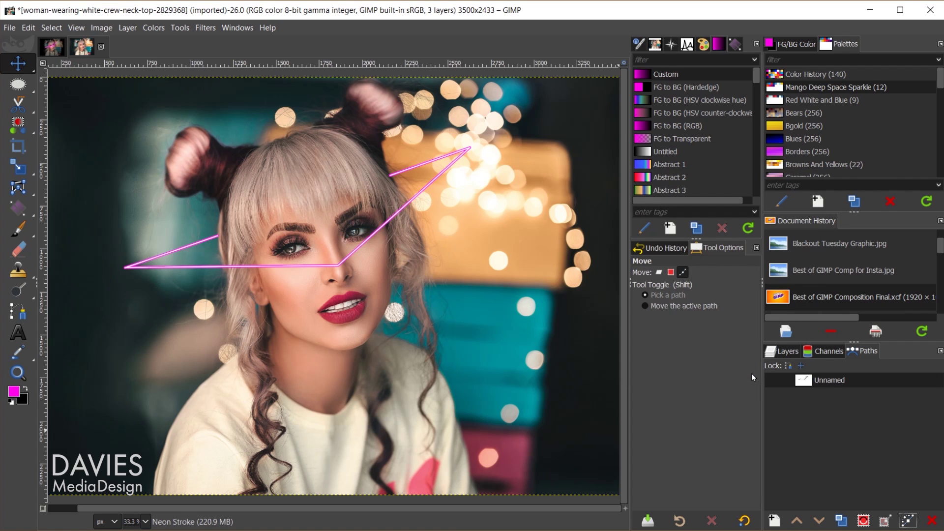
click(786, 352)
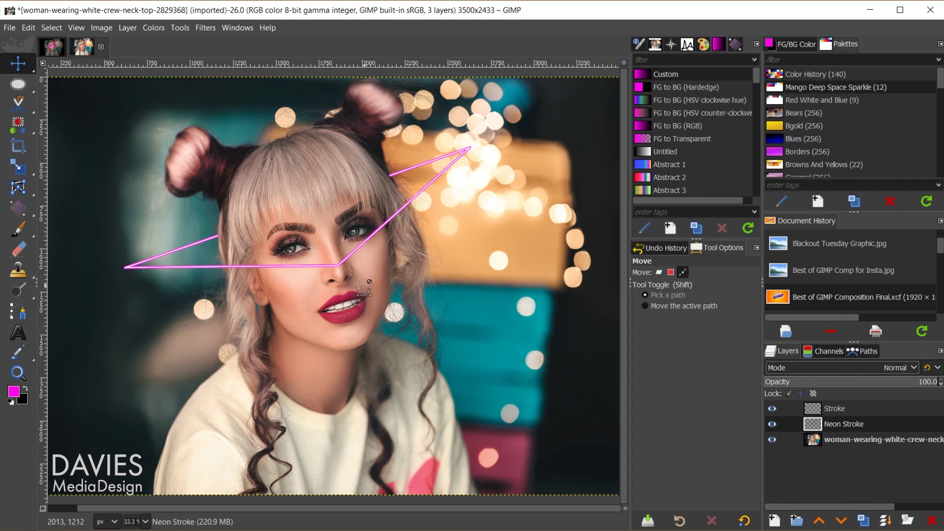
key(1)
key(2)
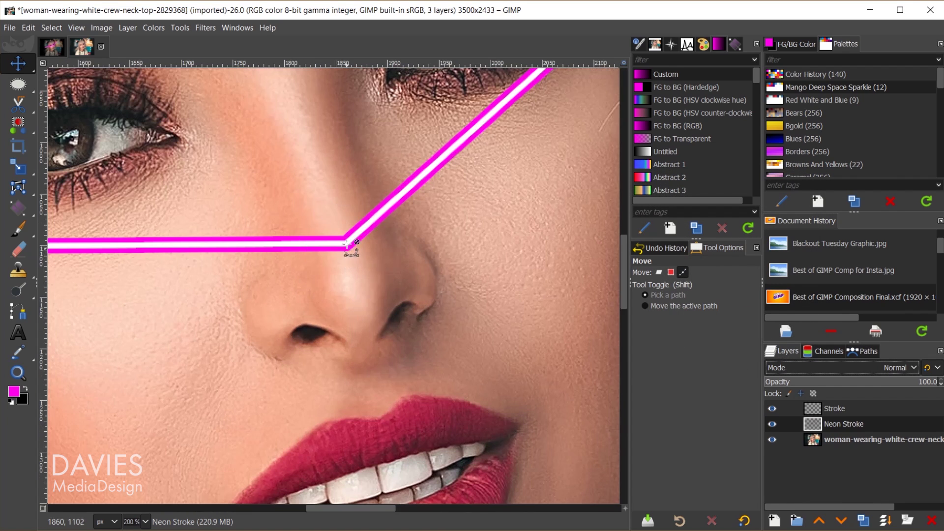
key(shift+2)
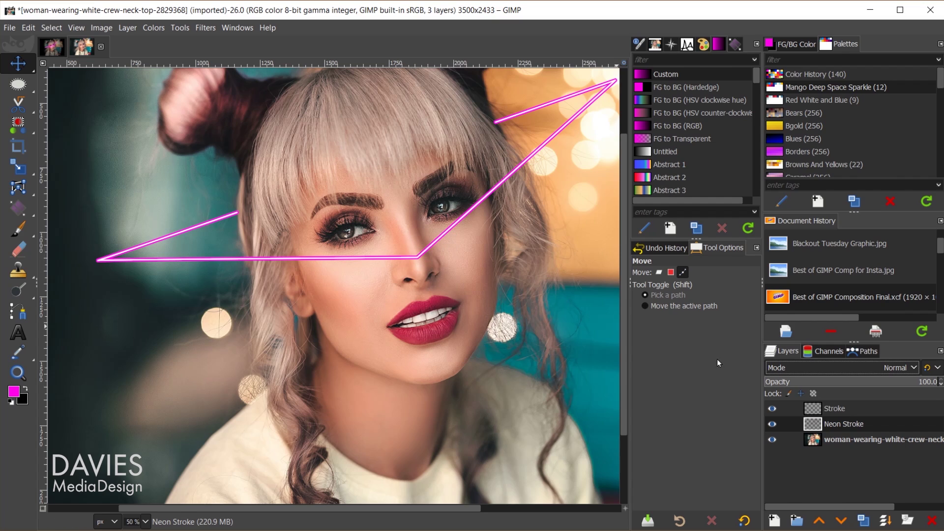
Duplicate Neon Stroke, place the copy beneath it, and reselect Neon Stroke
click(863, 520)
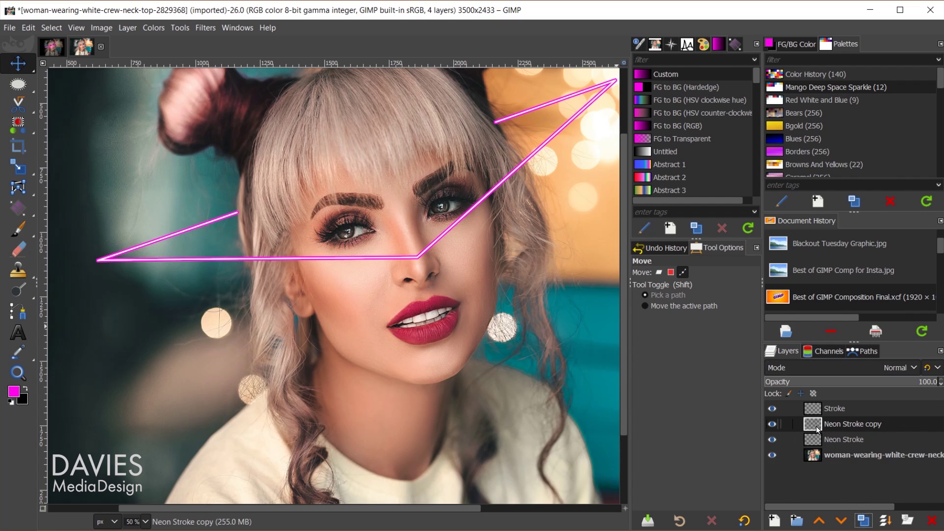
drag(817, 429, 820, 450)
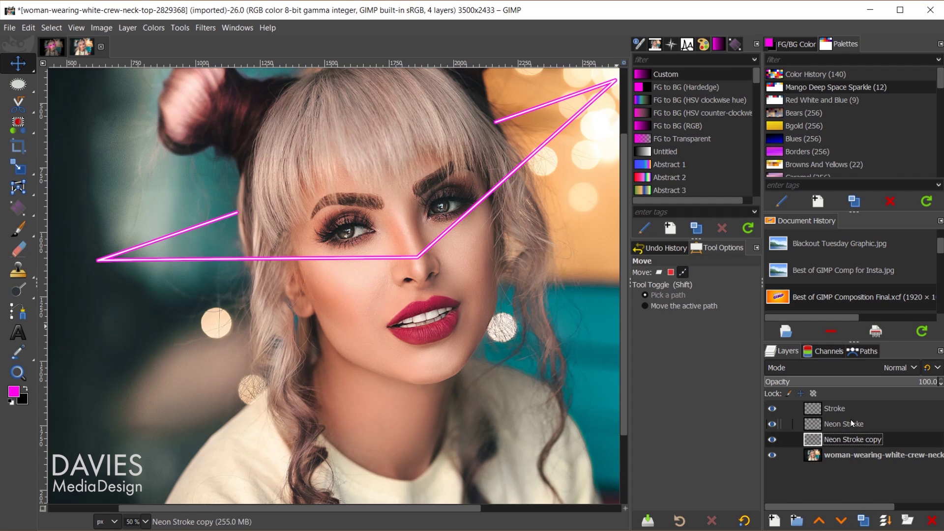
click(827, 427)
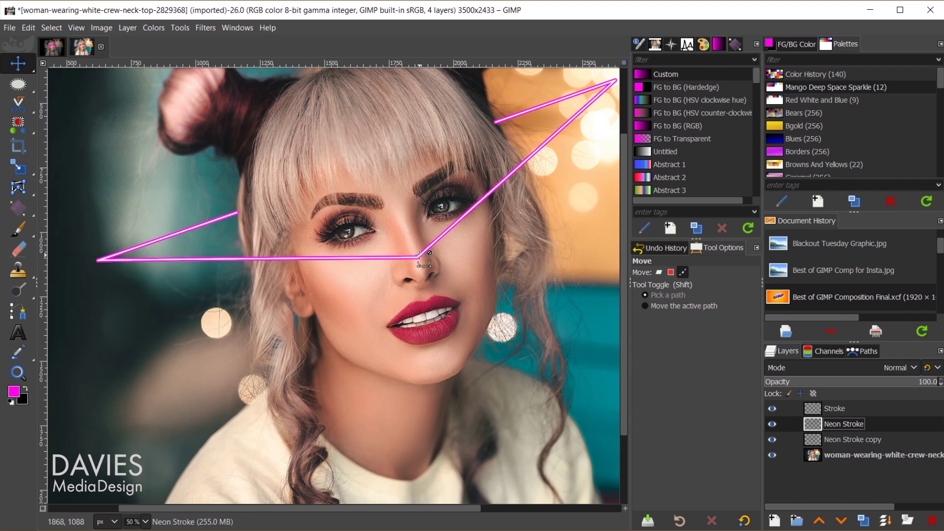
Give the Neon Stroke layer a 15.27 Gaussian blur, with X and Y sizes linked
click(199, 30)
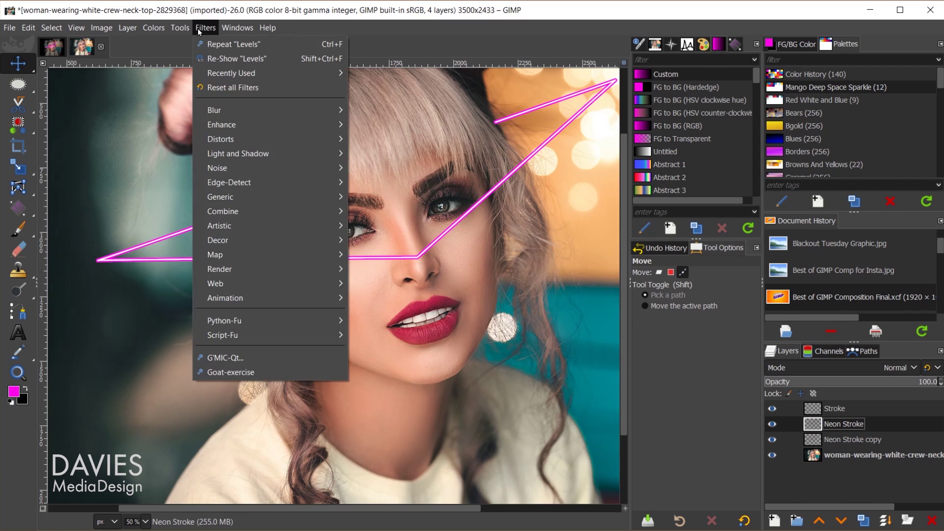
mouse_move(224, 111)
click(387, 110)
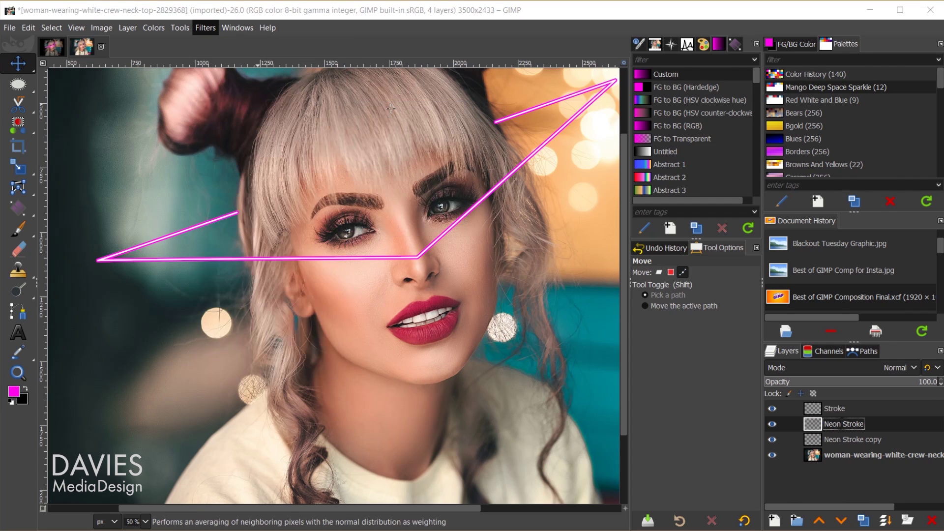
scroll(437, 271, up, 3)
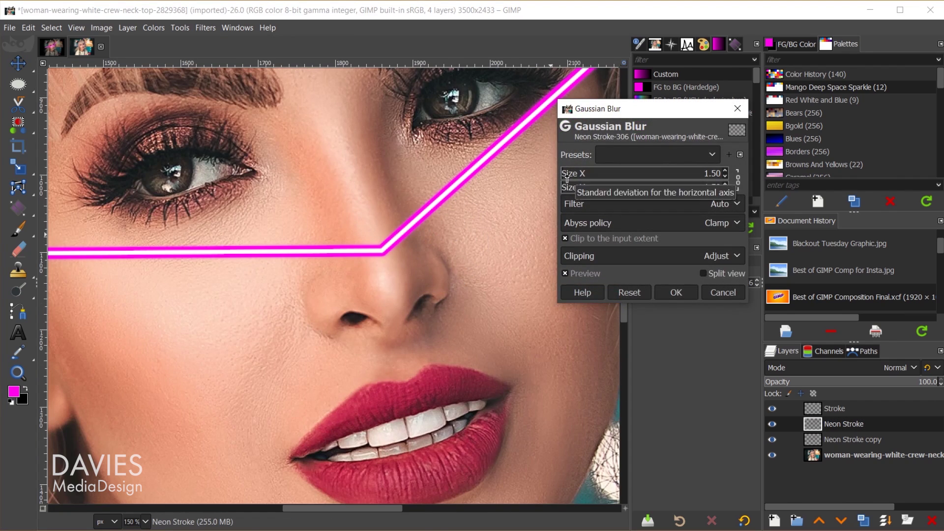
drag(566, 173, 585, 173)
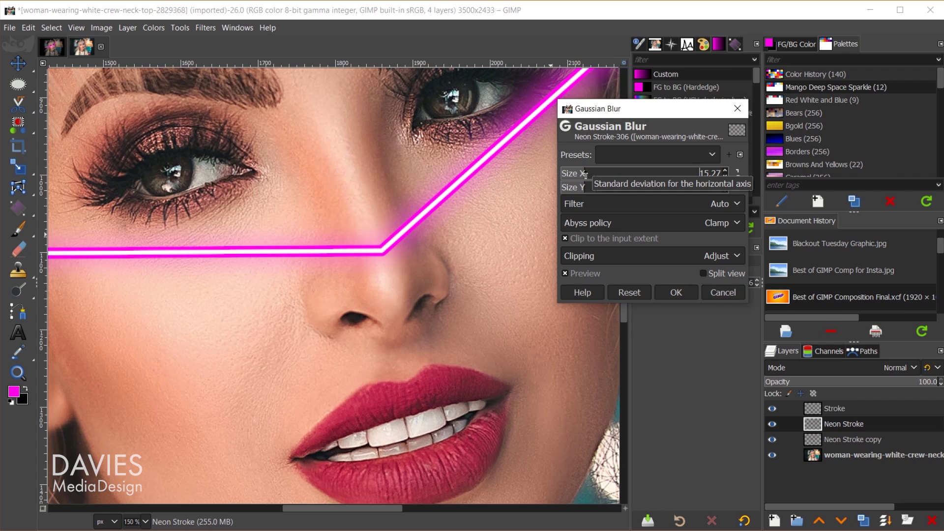
click(739, 186)
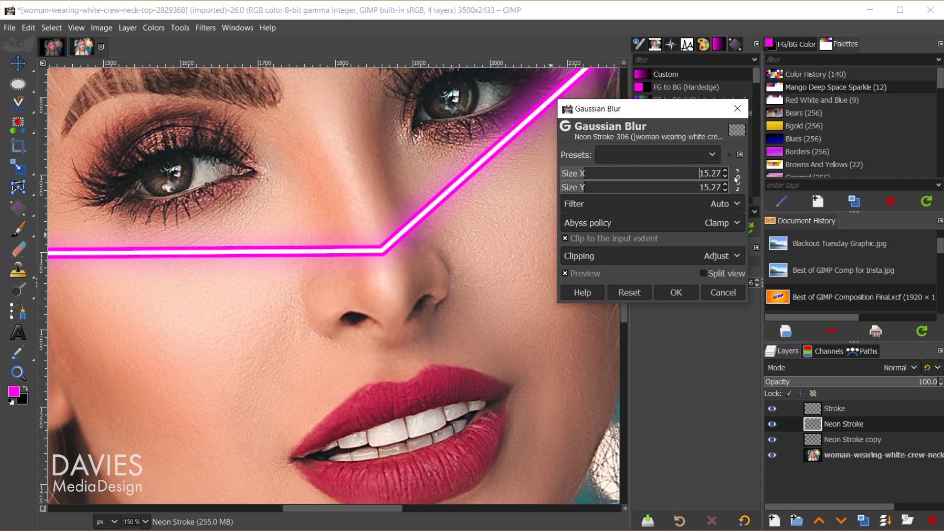
click(677, 292)
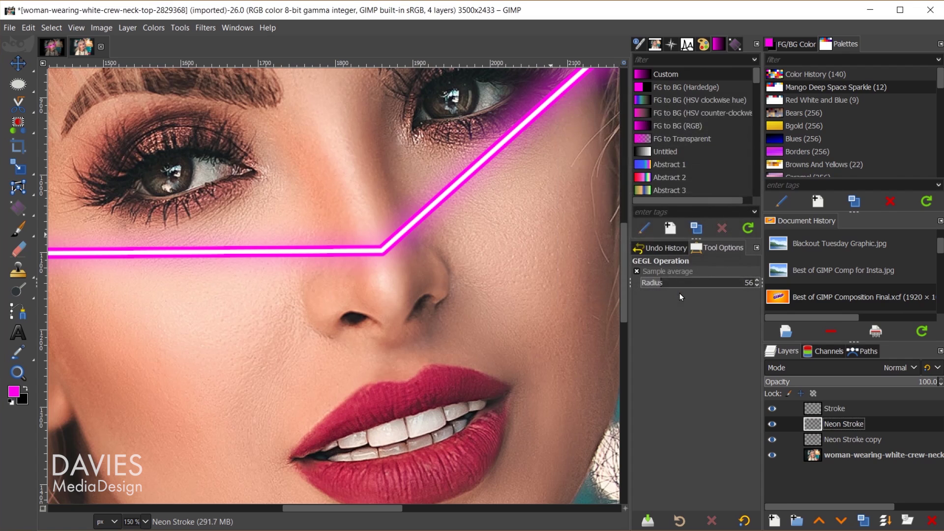
Select the Neon Stroke copy layer and apply a 5.68 Gaussian blur for a tight inner glow
click(815, 442)
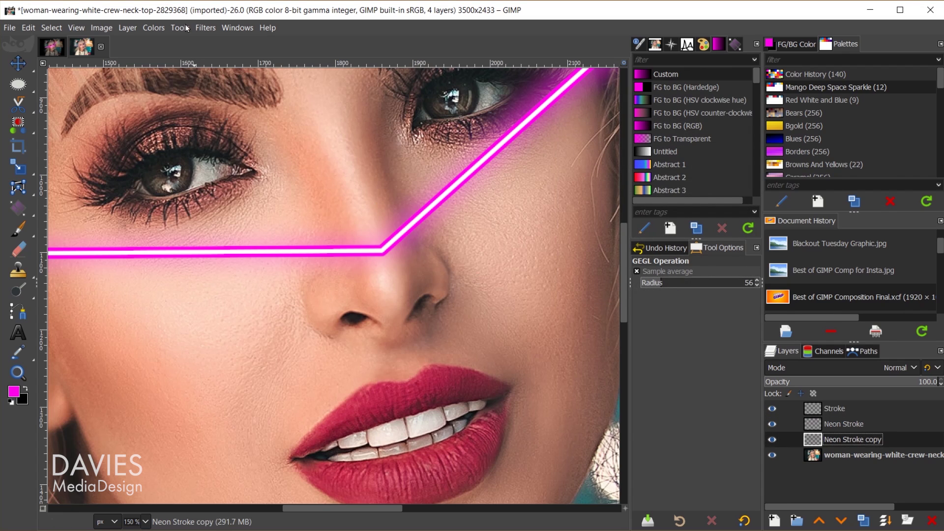
click(205, 28)
mouse_move(222, 108)
click(393, 125)
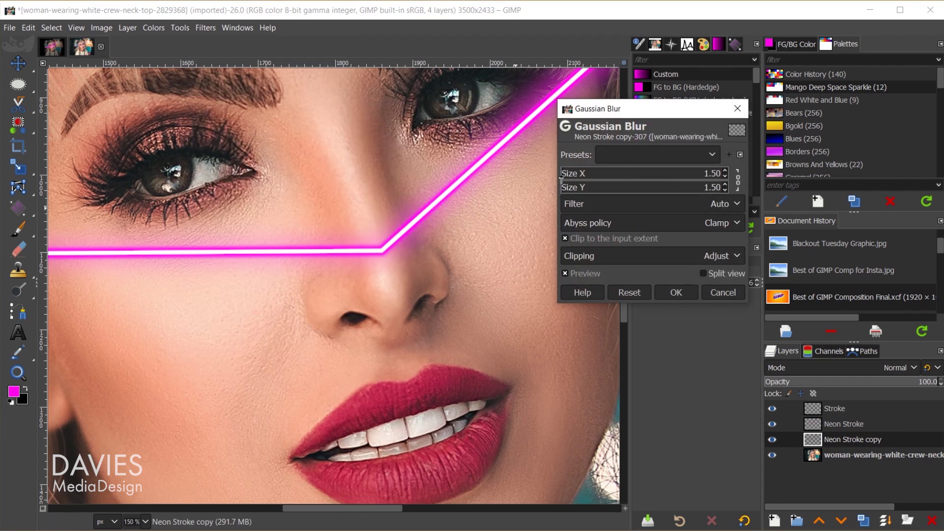
drag(569, 174, 572, 175)
scroll(402, 229, up, 3)
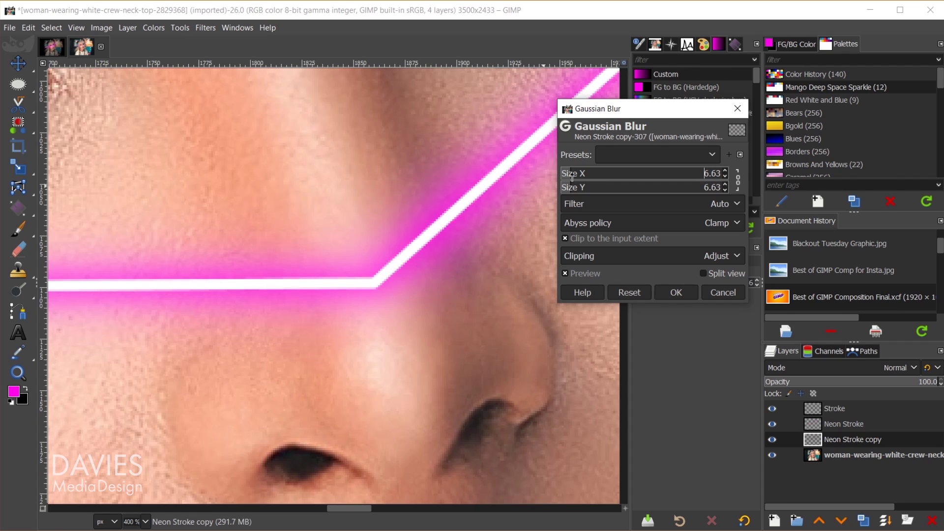
drag(571, 174, 569, 173)
click(576, 273)
click(576, 273)
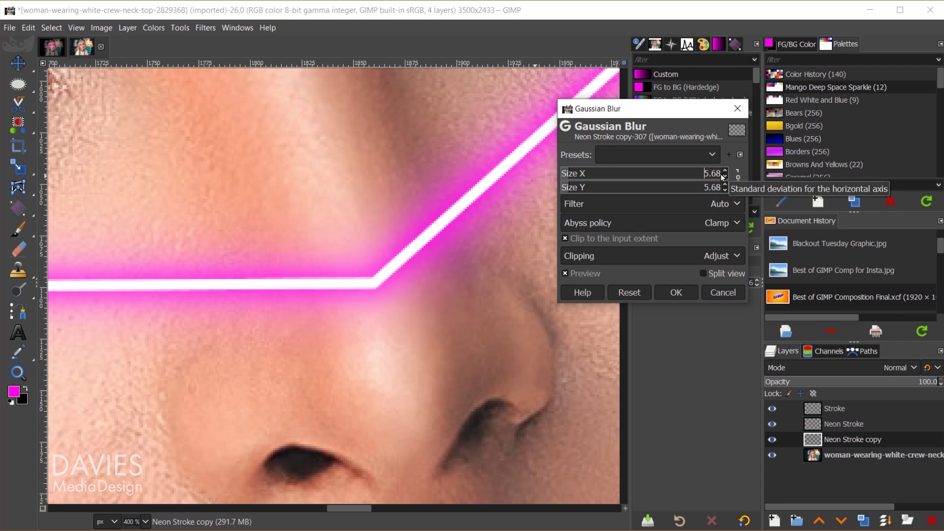
click(677, 292)
Move Neon Stroke copy below Neon Stroke and view the image at 100% zoom
scroll(550, 380, down, 3)
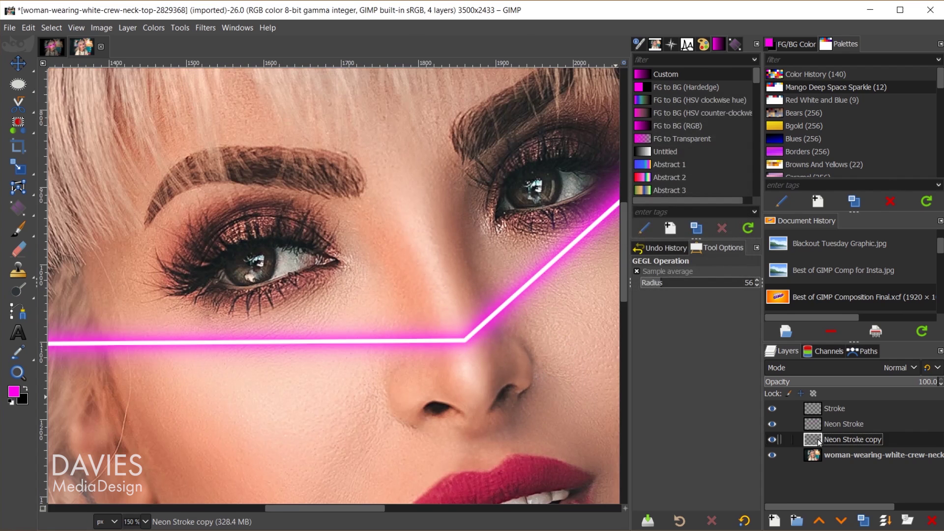
mouse_move(819, 441)
mouse_down()
mouse_move(821, 424)
mouse_move(819, 440)
mouse_up()
key(1)
scroll(537, 441, down, 3)
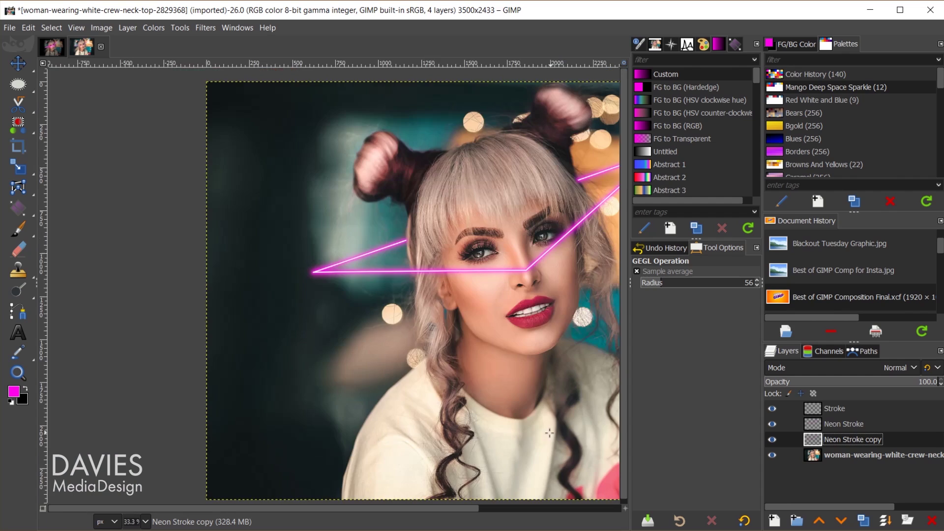
drag(426, 508, 464, 508)
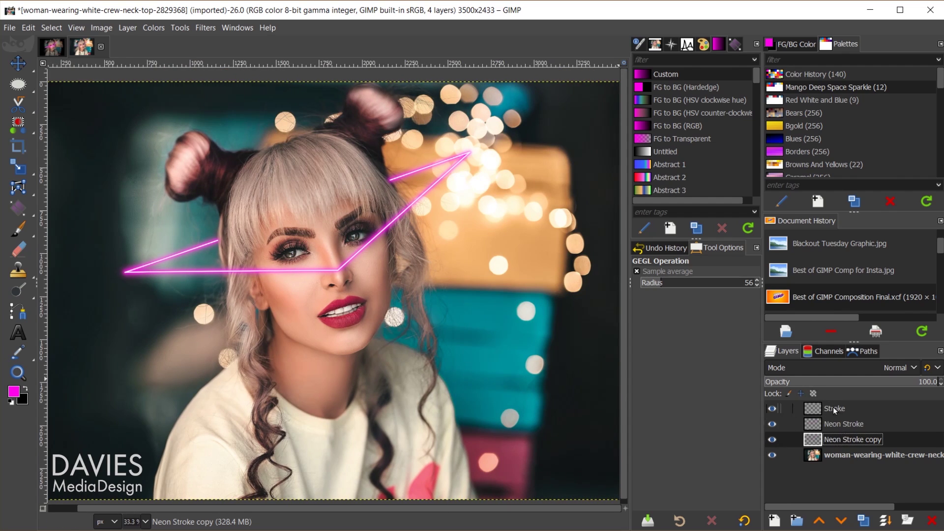
Create a new layer group at the top of the stack and name it Neon
click(796, 520)
mouse_move(819, 443)
mouse_down()
mouse_move(815, 409)
mouse_move(822, 450)
mouse_up()
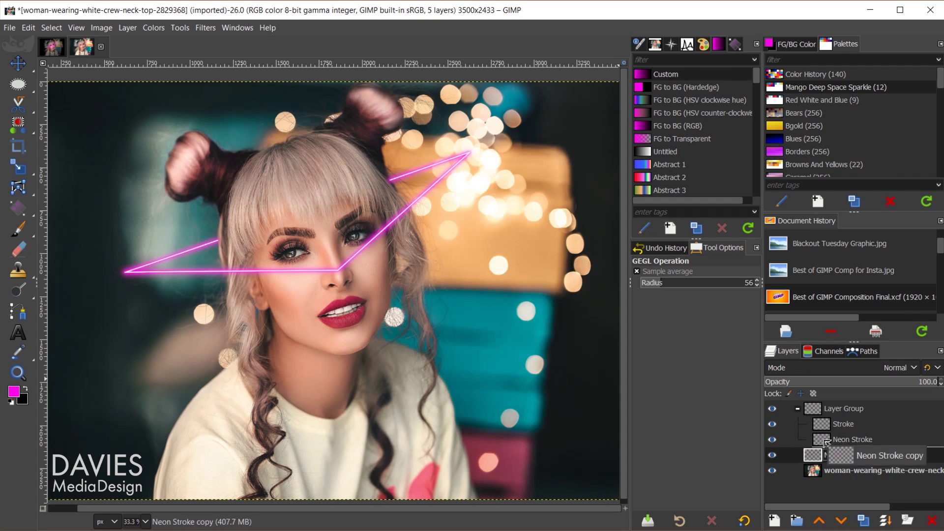
double_click(851, 408)
text(Neon)
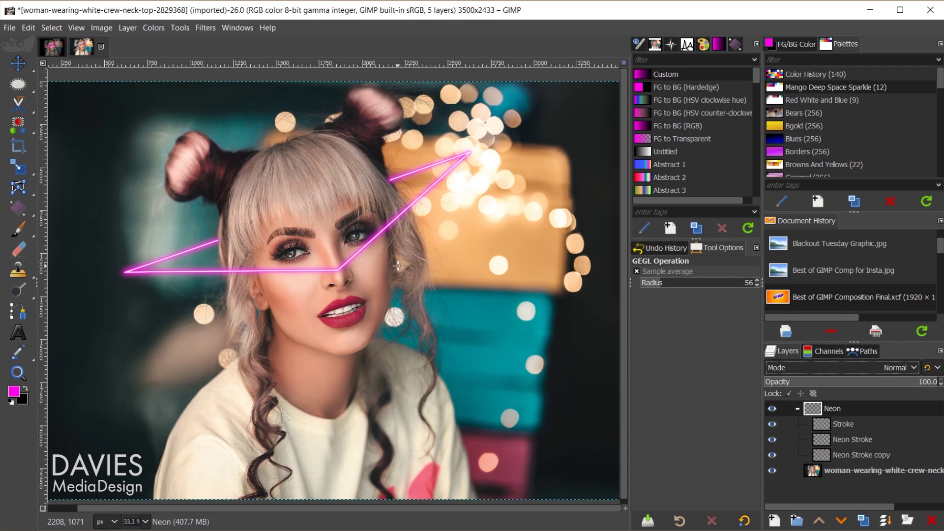
Preview hiding each colour channel, then leave only Green hidden so the image turns magenta
click(825, 352)
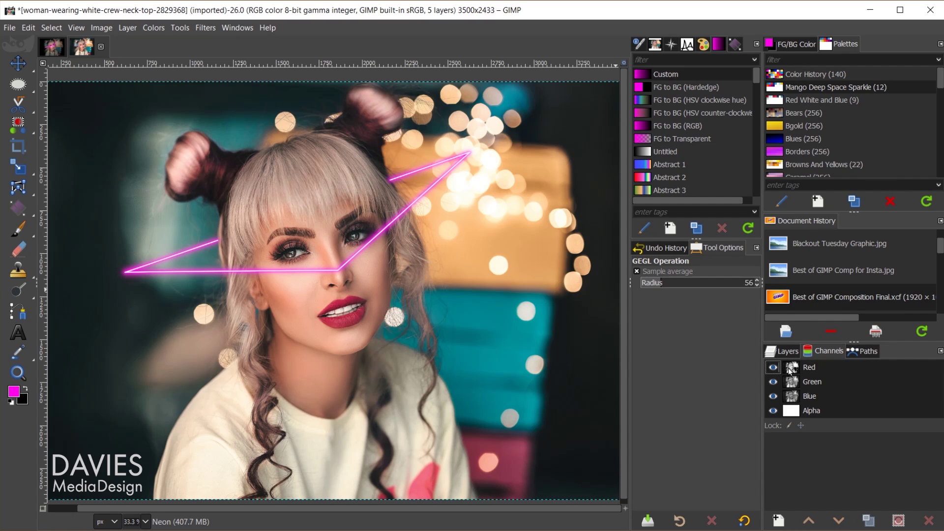
click(773, 368)
click(773, 368)
click(774, 383)
click(773, 383)
click(773, 396)
click(774, 383)
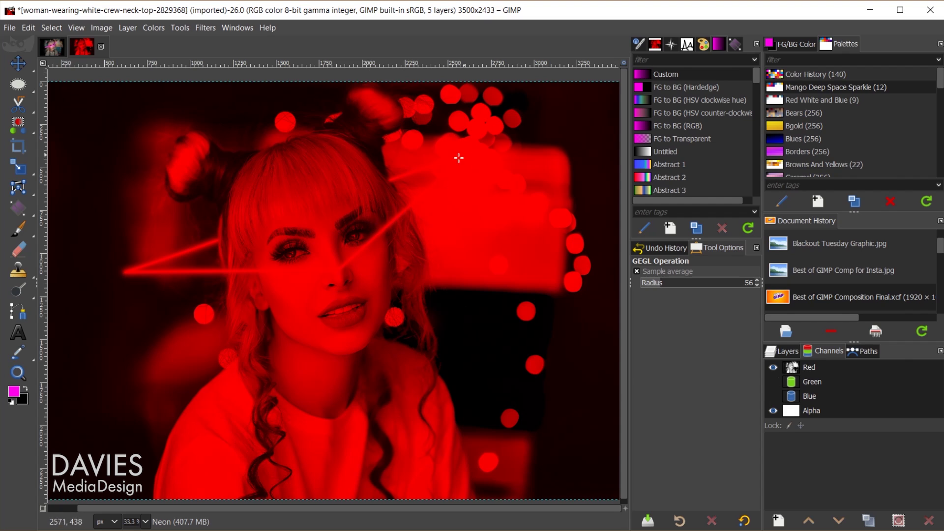
click(773, 397)
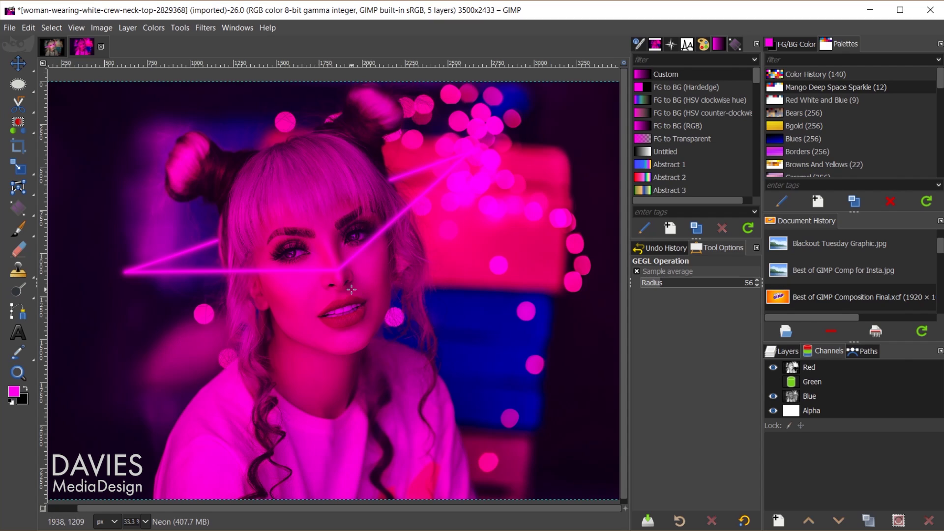
Hide the Neon group and place a new Visible layer just above the portrait
click(785, 352)
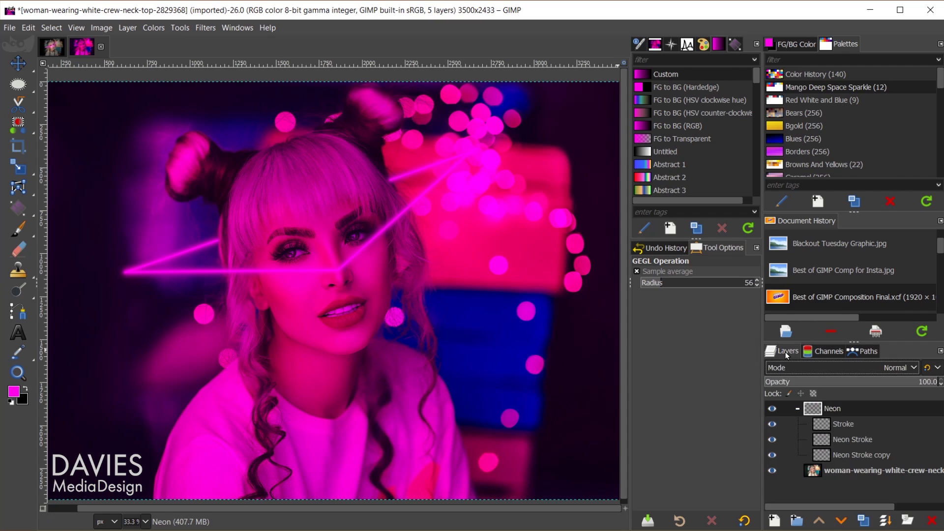
click(772, 409)
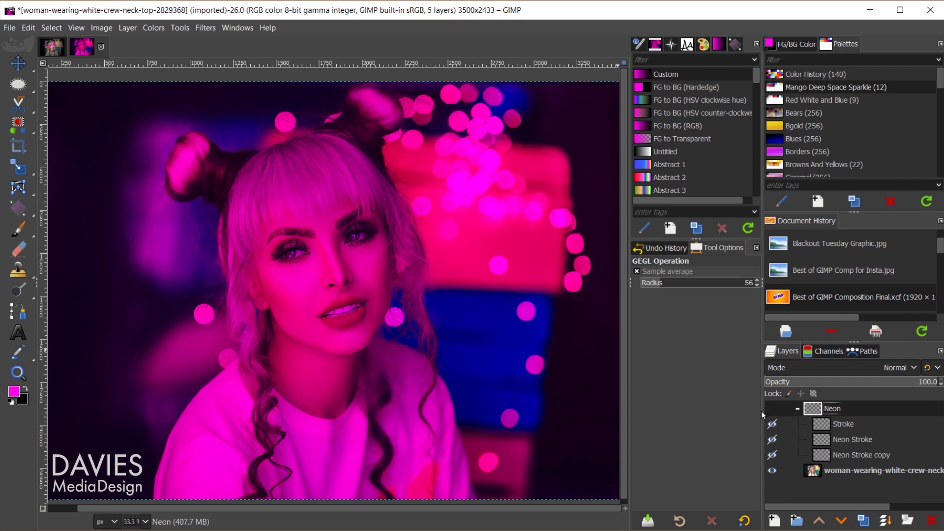
click(127, 28)
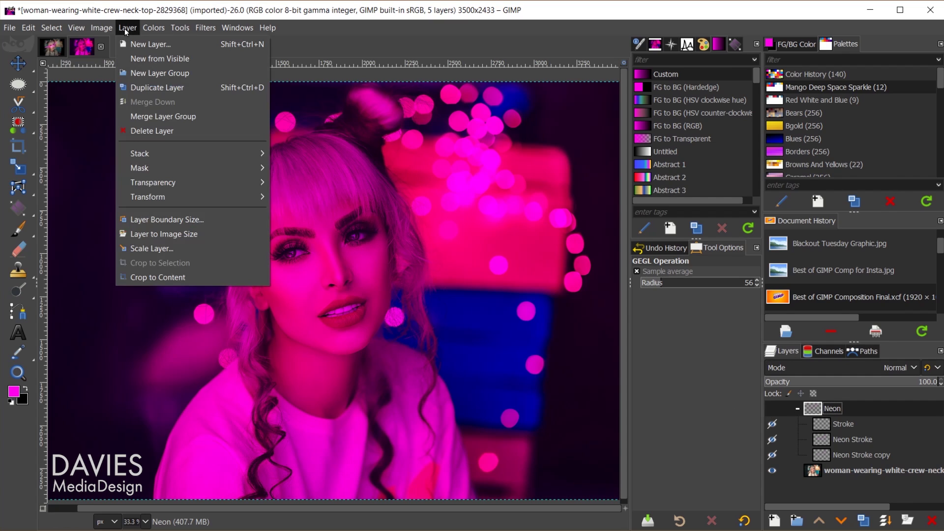
click(146, 60)
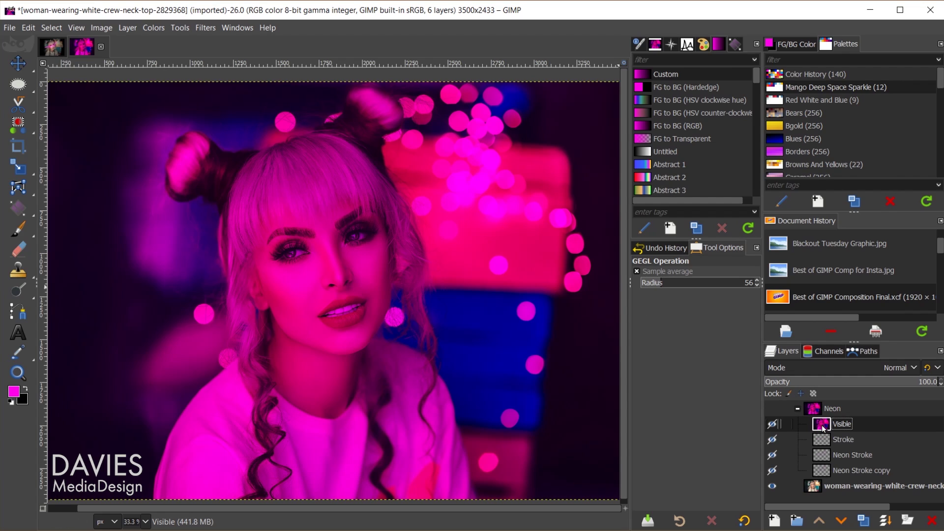
drag(823, 428, 835, 483)
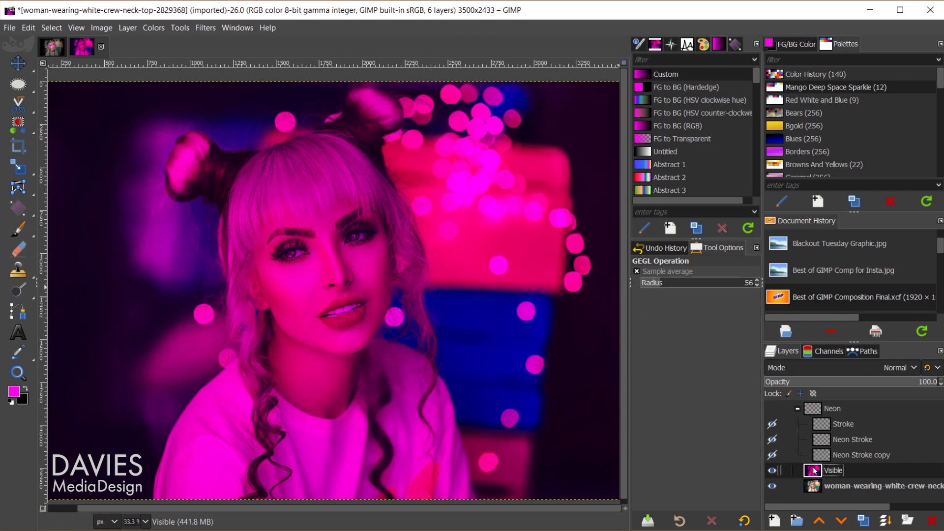
Turn the Green channel back on and show the Neon group again
click(829, 351)
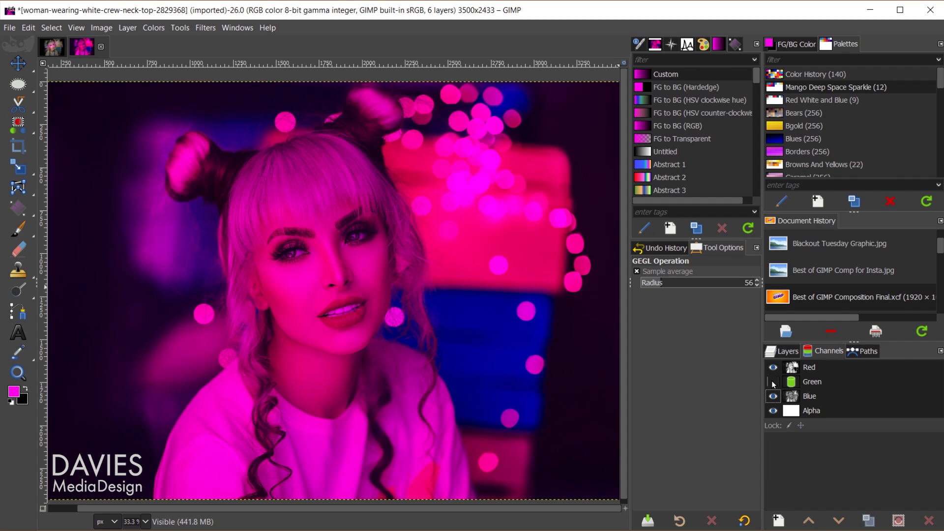
click(773, 382)
click(785, 353)
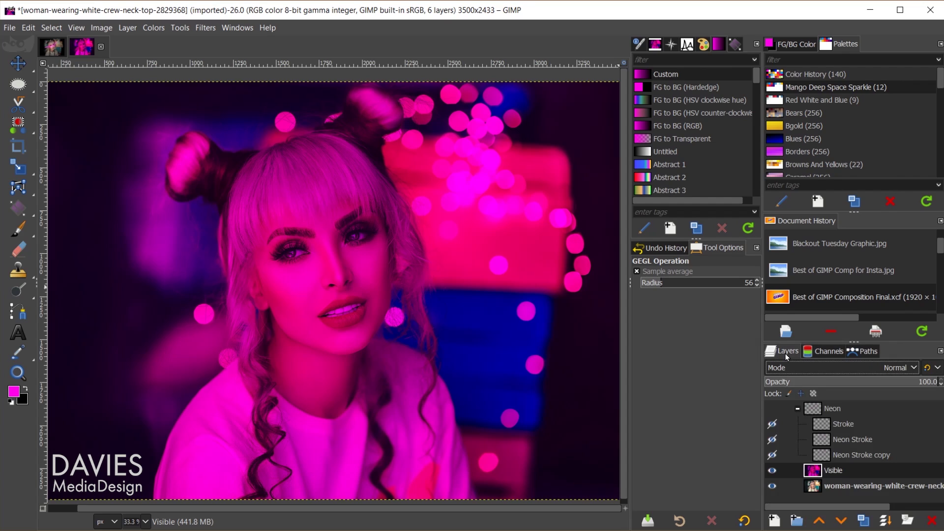
click(772, 409)
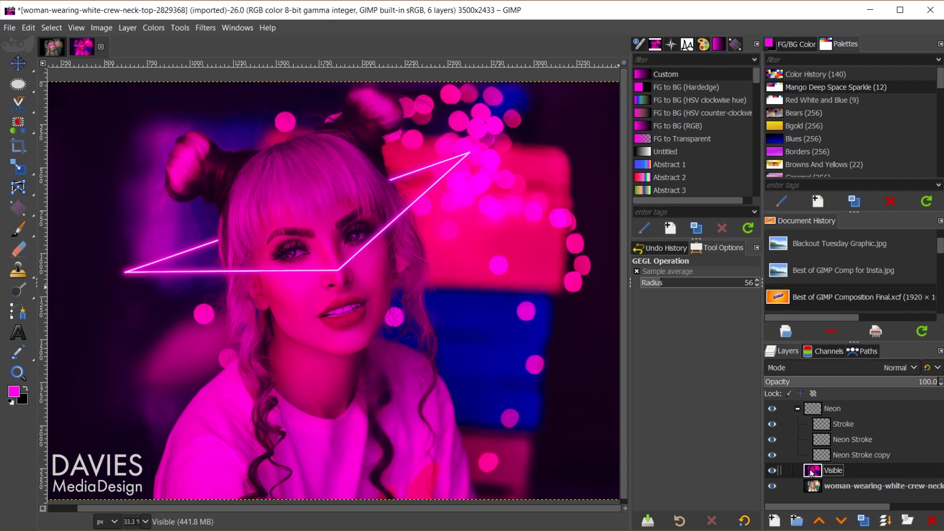
Apply Hue-Saturation to the Visible layer with hue -15.6, lightness 8.0 and saturation 4.3
click(154, 28)
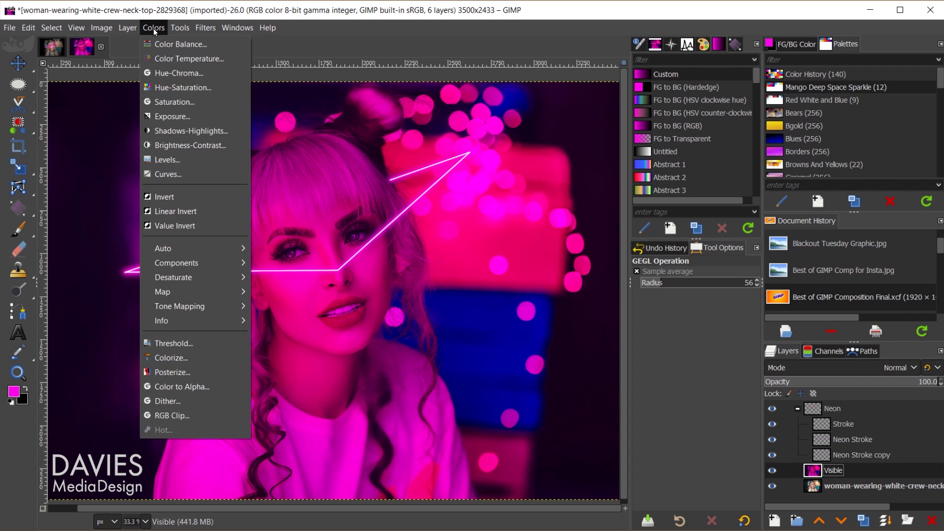
click(177, 88)
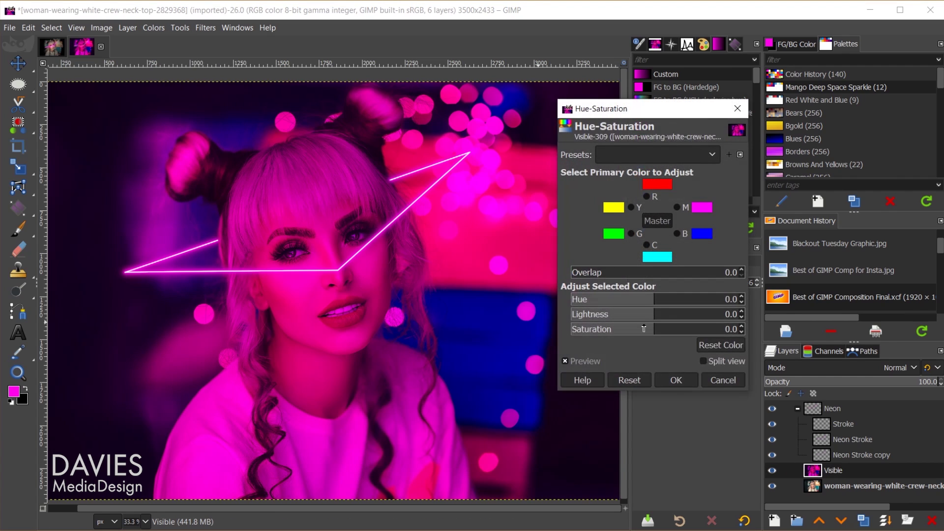
mouse_move(651, 299)
mouse_down()
mouse_move(700, 299)
mouse_move(637, 299)
mouse_move(647, 299)
mouse_up()
click(648, 299)
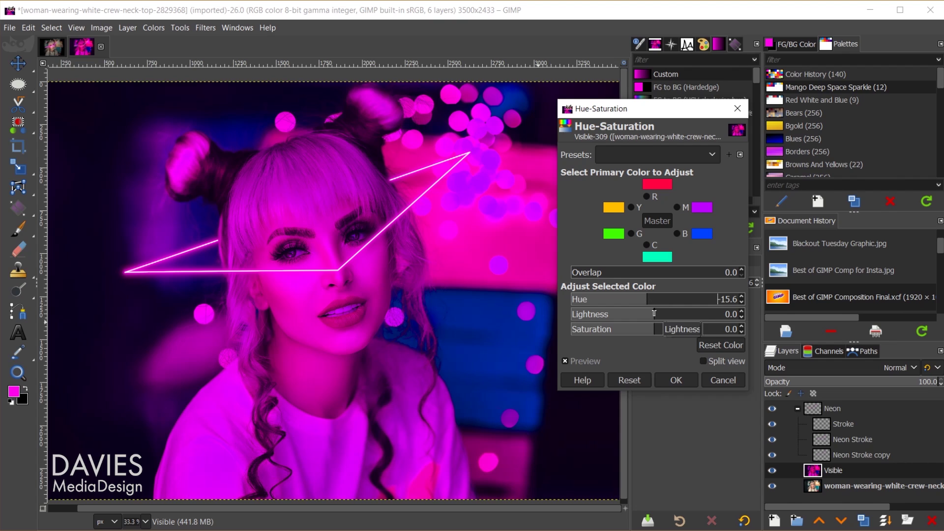
click(657, 312)
drag(658, 313, 661, 313)
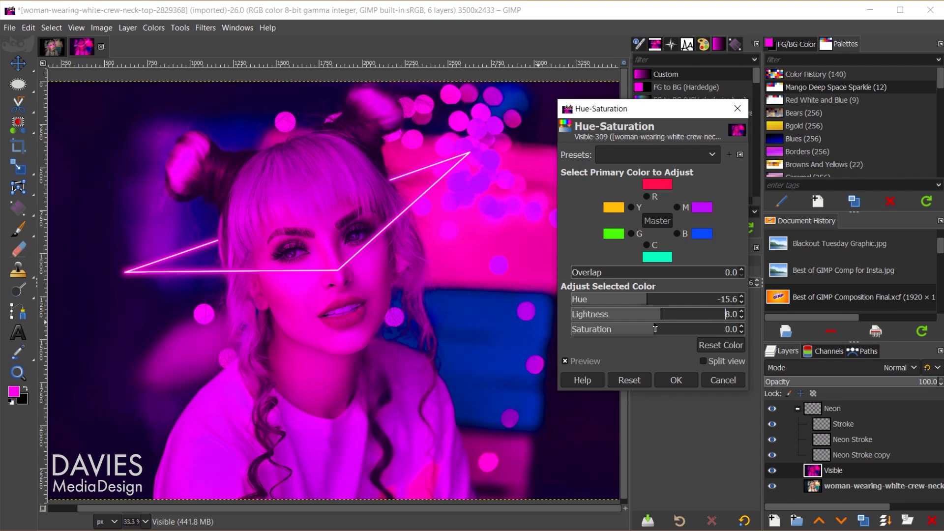
drag(654, 330, 659, 328)
click(586, 361)
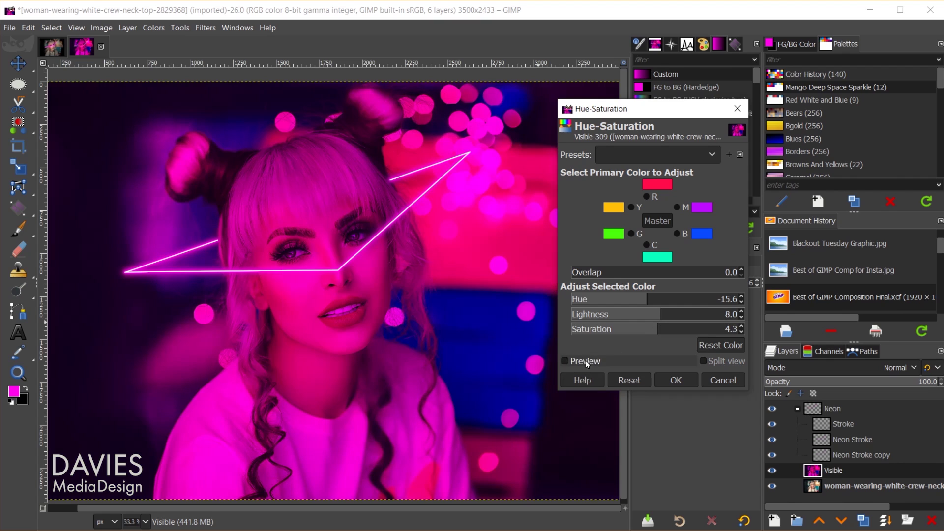
click(586, 361)
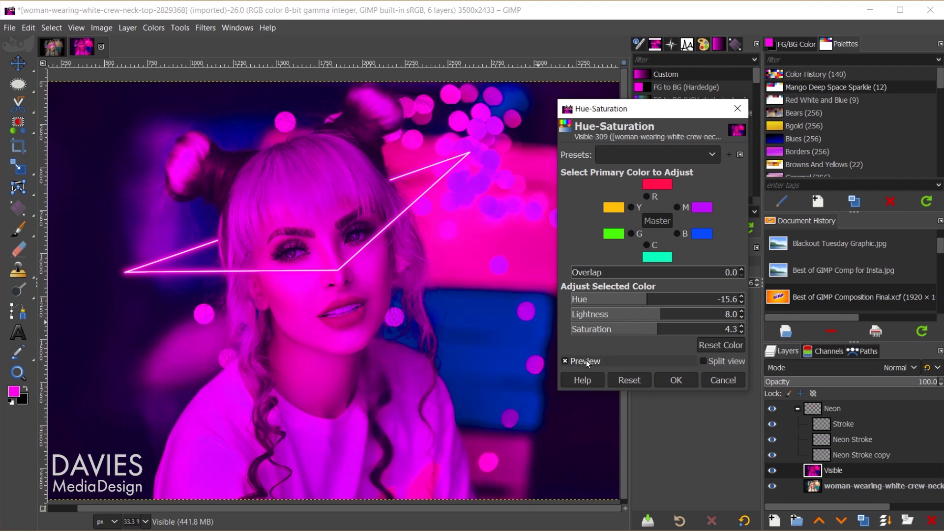
click(772, 471)
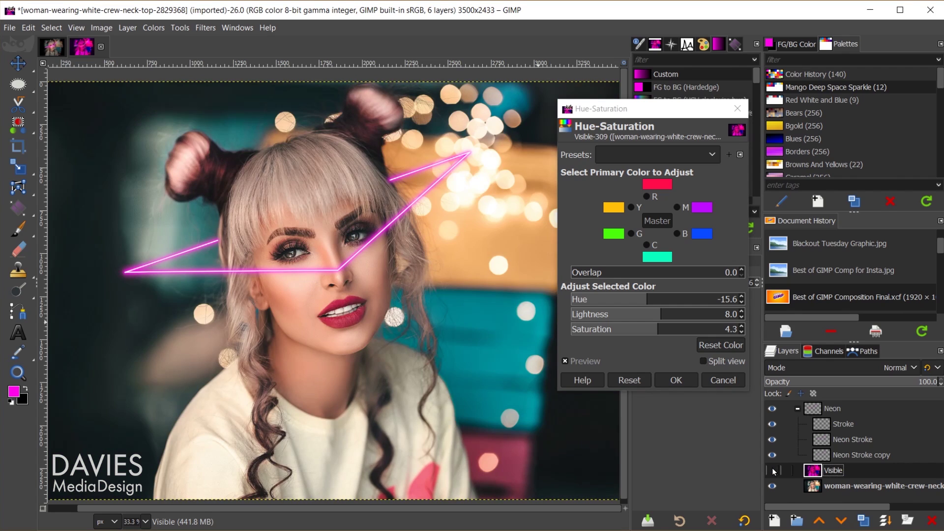
click(773, 471)
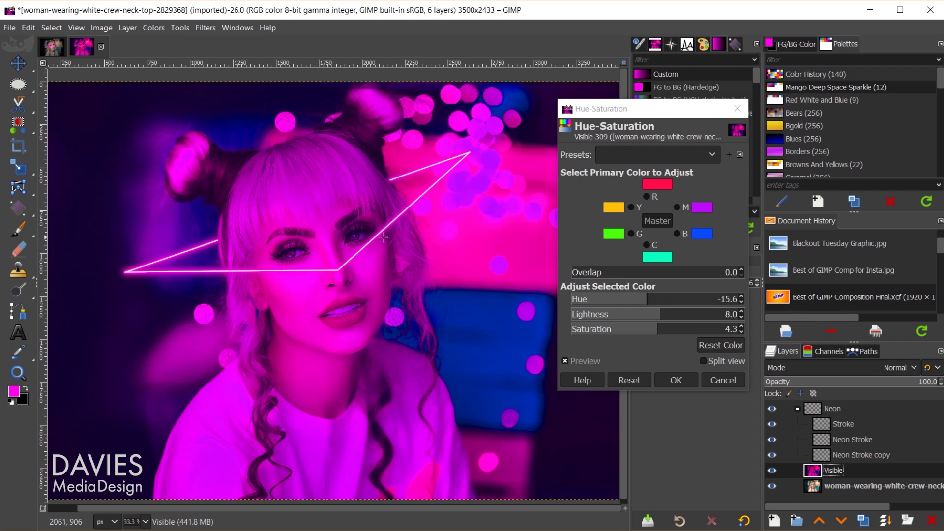
click(676, 381)
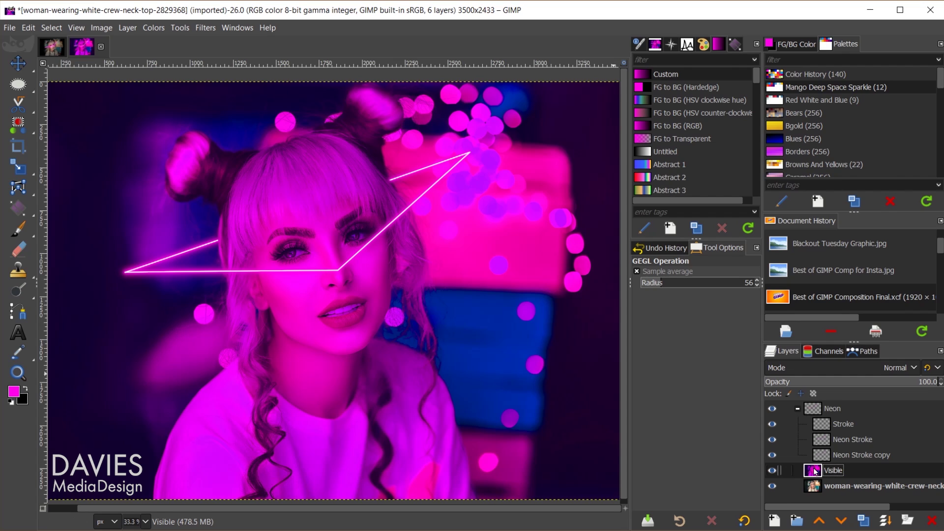
Add a black, fully transparent layer mask to the Visible layer
click(907, 521)
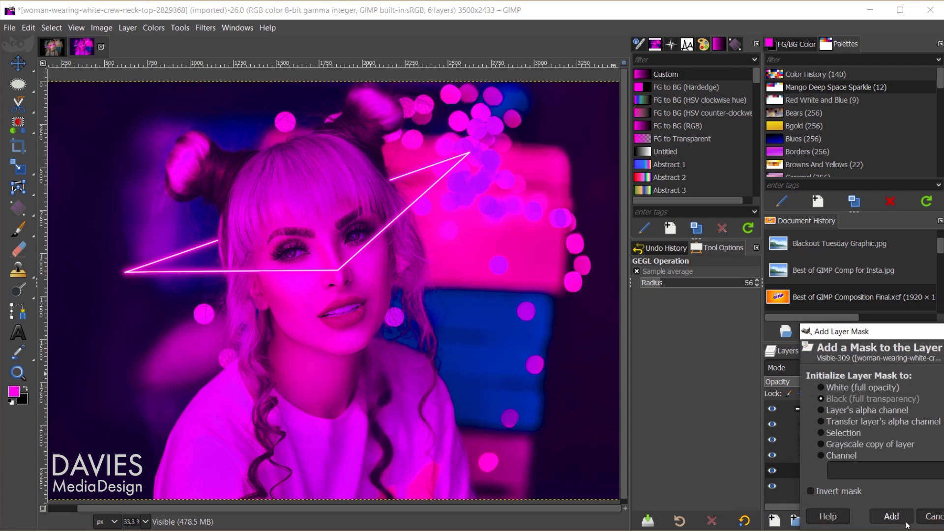
drag(895, 333, 615, 157)
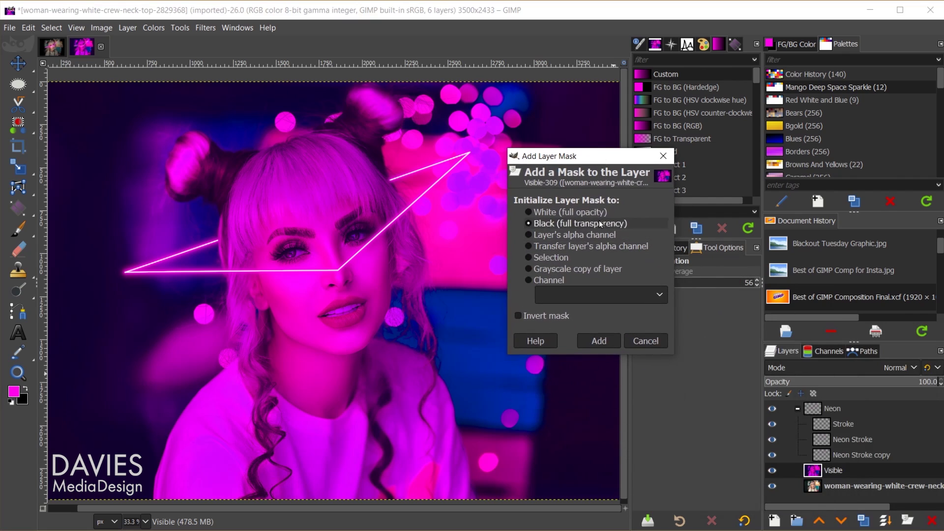
click(556, 223)
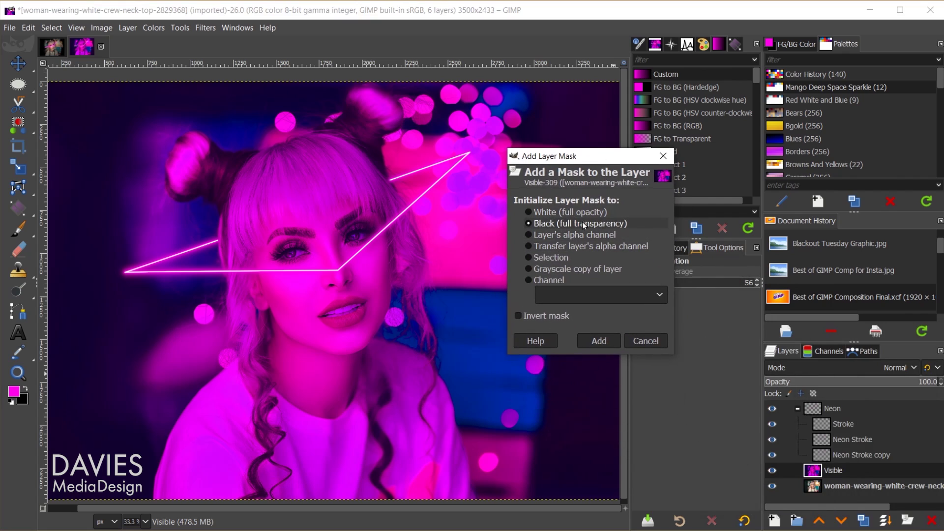
click(599, 340)
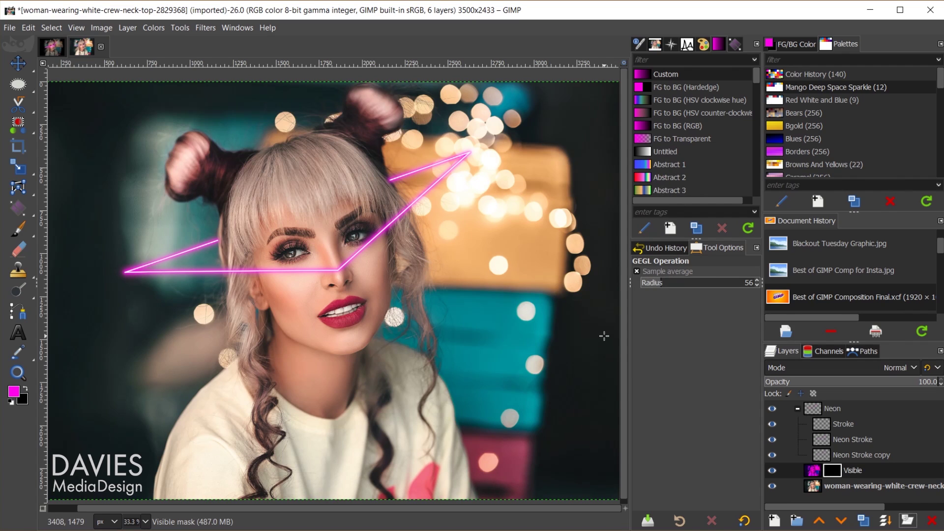
Set up the paintbrush at about size 320, slightly harder, with white as the foreground colour
key(p)
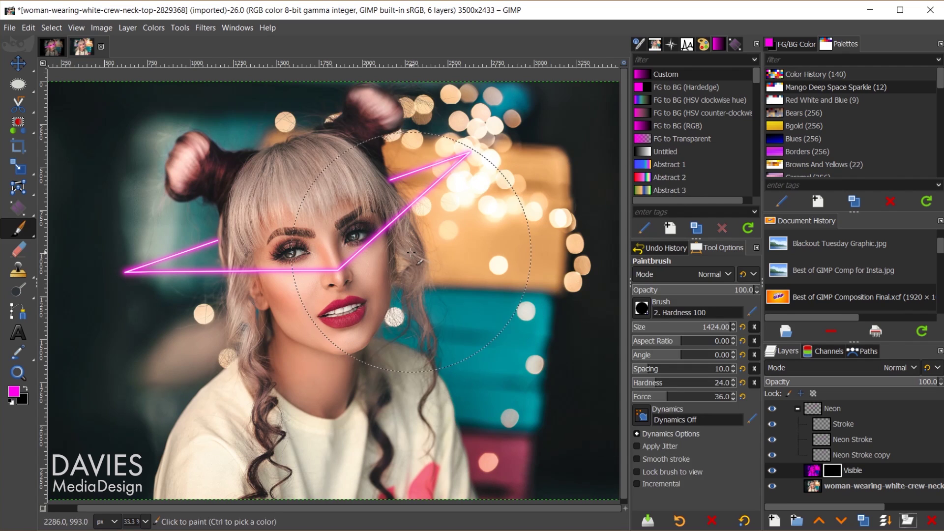
triple_click(713, 327)
text(320)
key(Return)
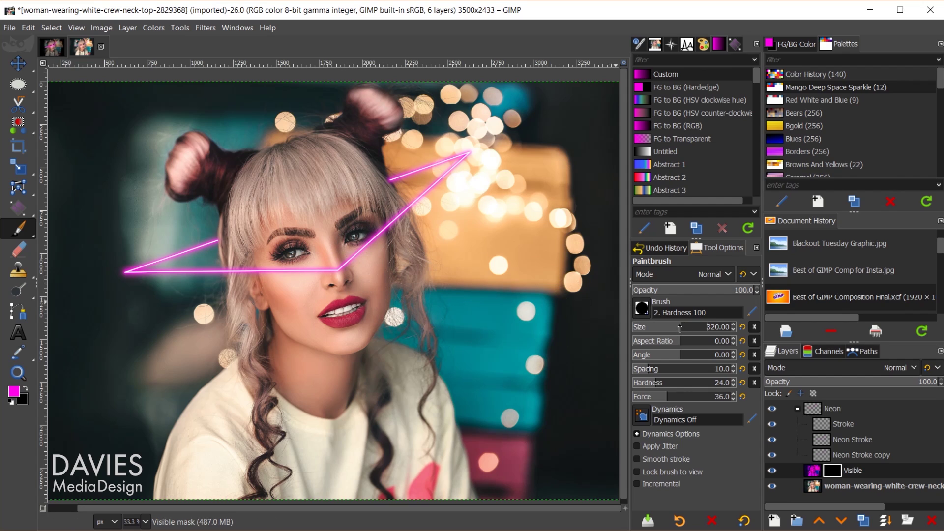
drag(686, 327, 692, 327)
drag(671, 383, 663, 383)
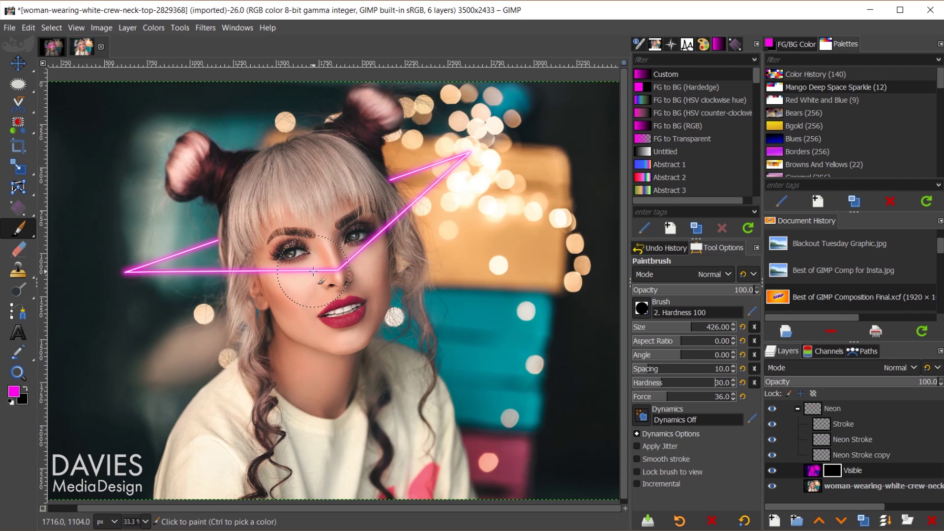
click(10, 403)
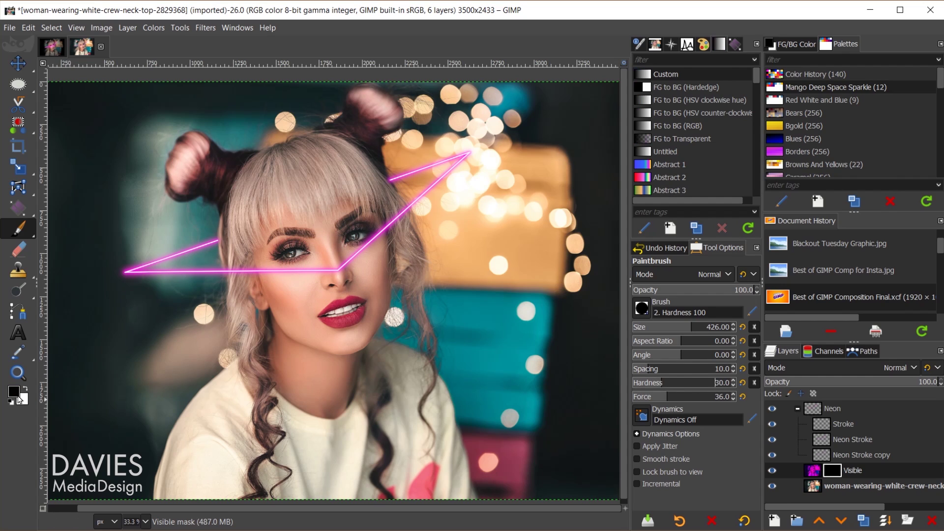
click(27, 390)
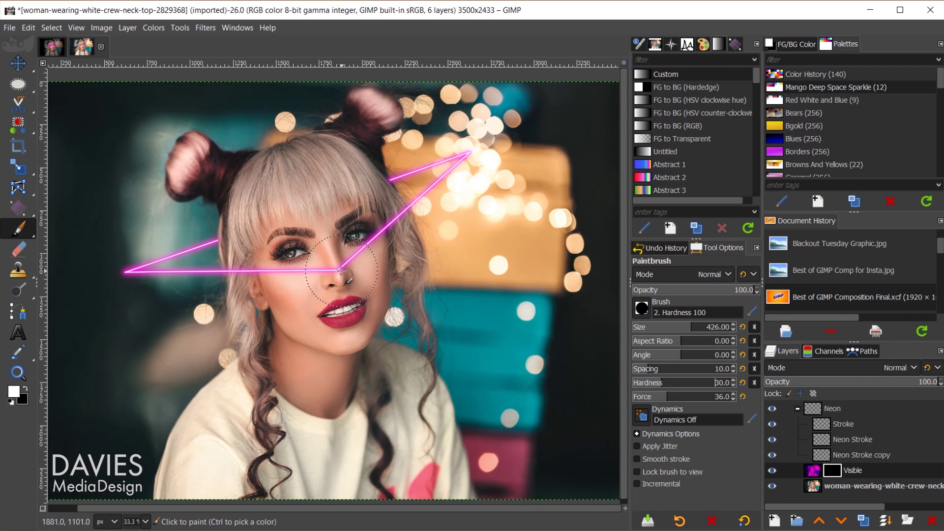
Paint white on the mask across the nose and eyes, undoing the final stroke
click(362, 251)
drag(363, 251, 406, 215)
drag(327, 272, 261, 271)
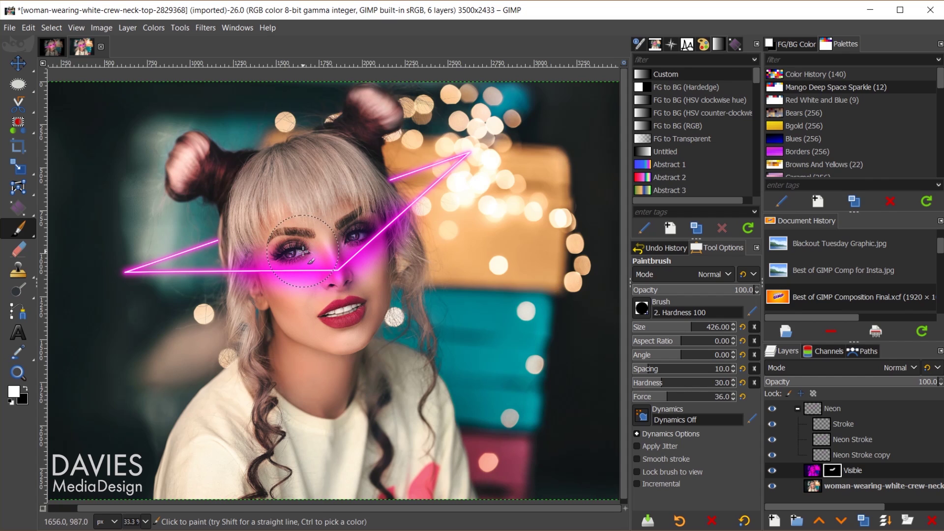
drag(362, 231, 394, 189)
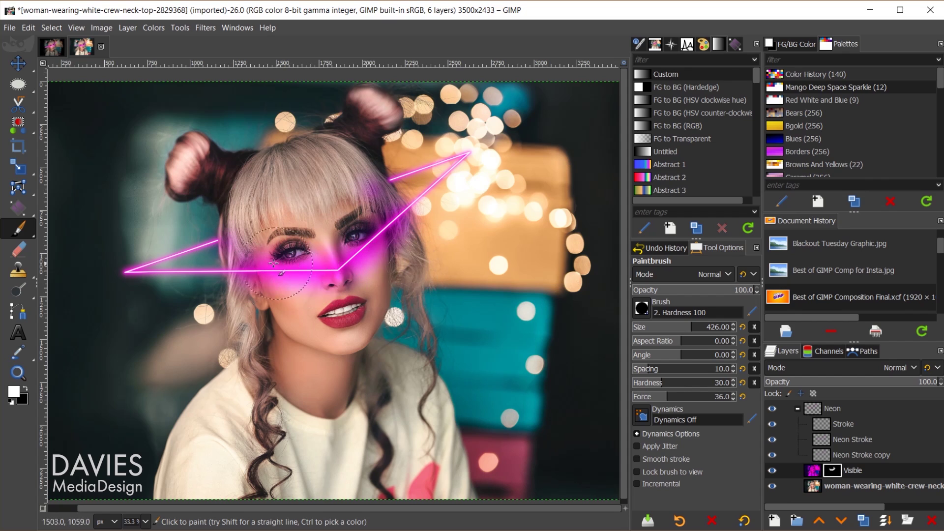
drag(290, 259, 374, 230)
key(bracketright)
key(bracketright)
key(bracketright)
key(bracketright)
key(bracketright)
key(bracketright)
key(bracketright)
key(bracketright)
key(bracketright)
key(bracketright)
key(bracketright)
key(bracketright)
key(bracketright)
key(bracketright)
key(bracketright)
key(bracketright)
key(bracketright)
key(bracketright)
key(bracketright)
key(bracketright)
key(bracketright)
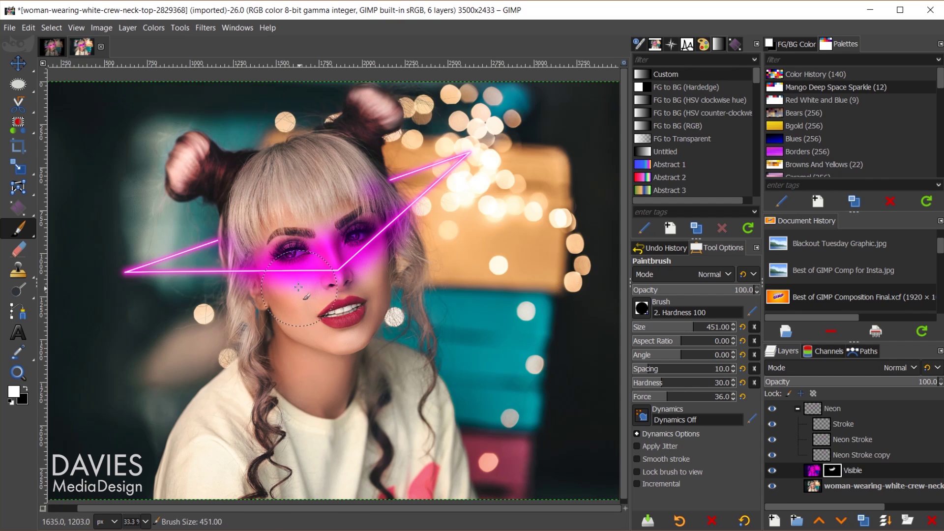
drag(303, 292, 296, 270)
key(ctrl+z)
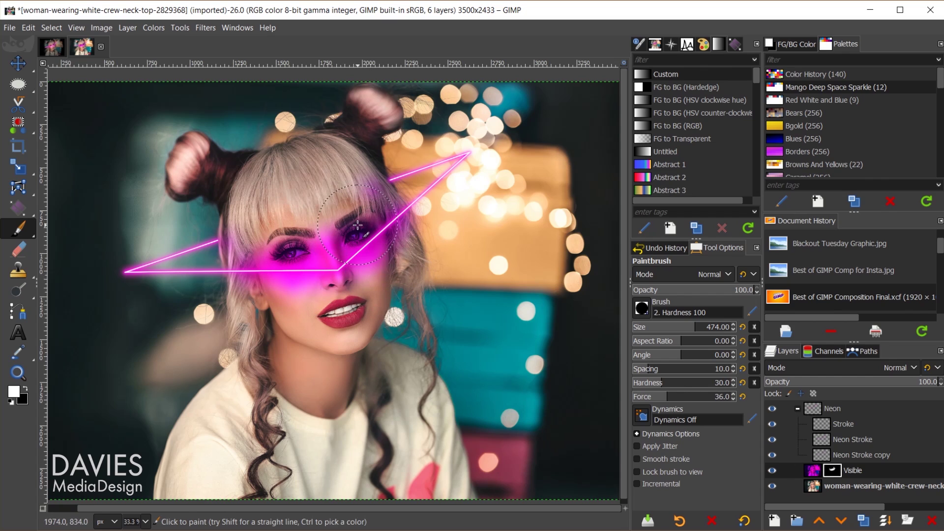
Switch the Visible layer's blend mode from Overlay to Soft light and select its mask
click(831, 369)
scroll(835, 436, down, 3)
scroll(844, 471, down, 2)
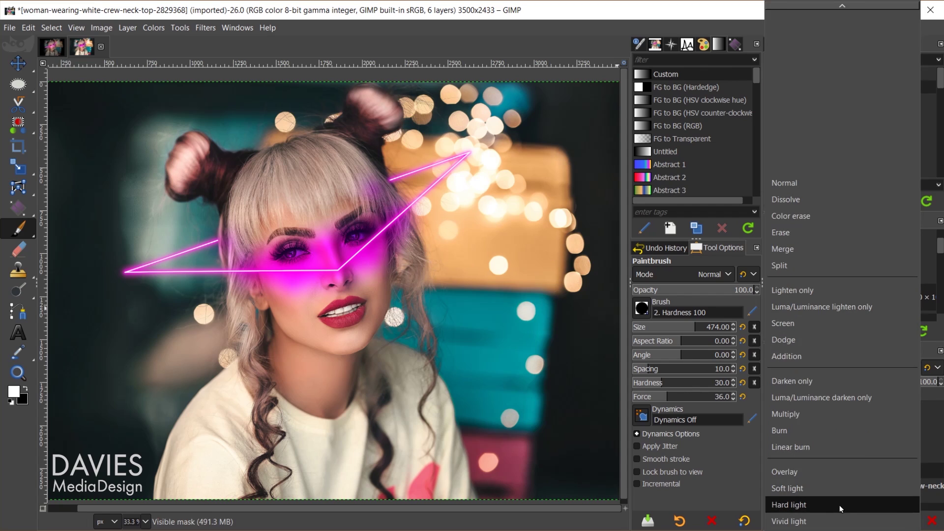
click(842, 479)
scroll(839, 365, down, 1)
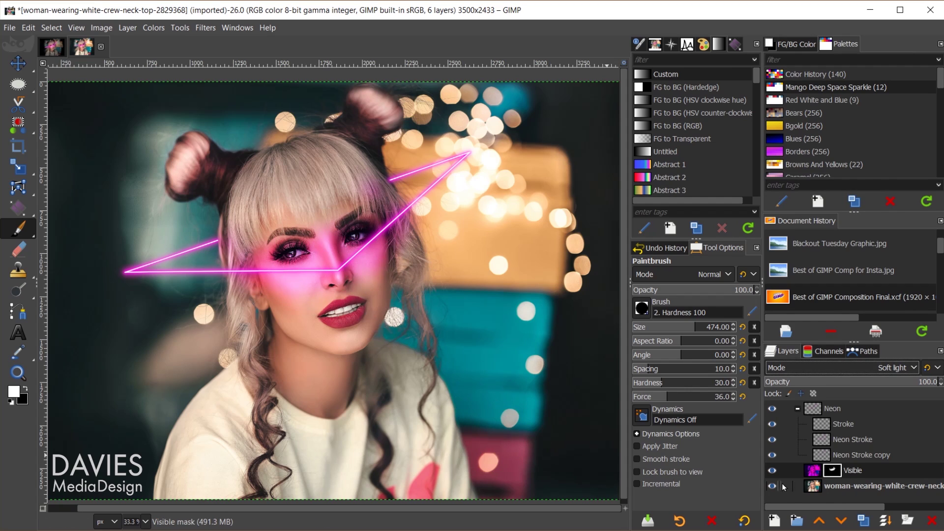
click(836, 473)
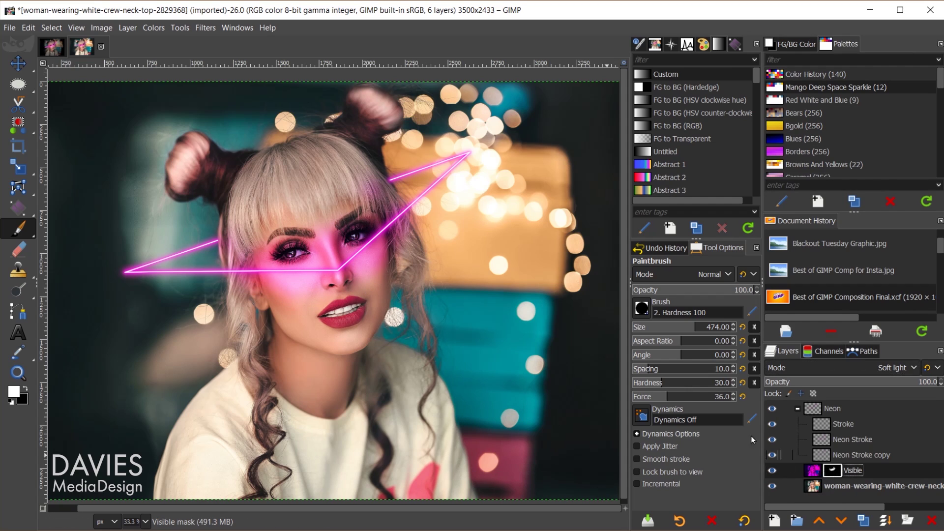
Apply a 17.19 Gaussian blur to the Visible layer's mask to soften the glow edges
click(206, 28)
mouse_move(229, 108)
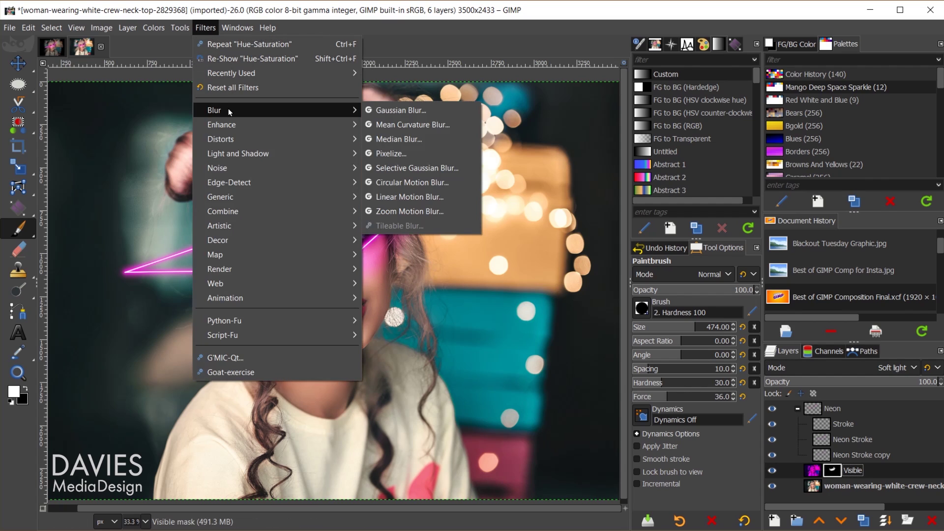
click(422, 102)
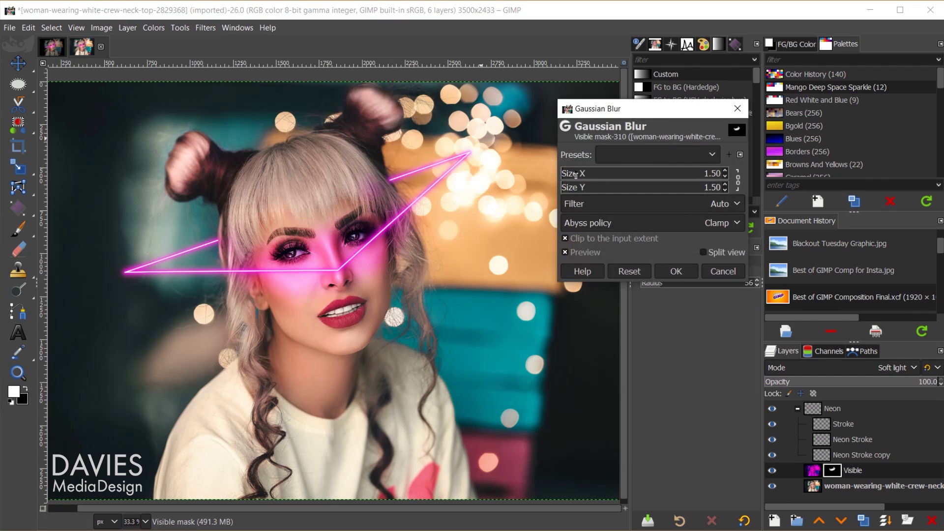
drag(576, 175, 590, 173)
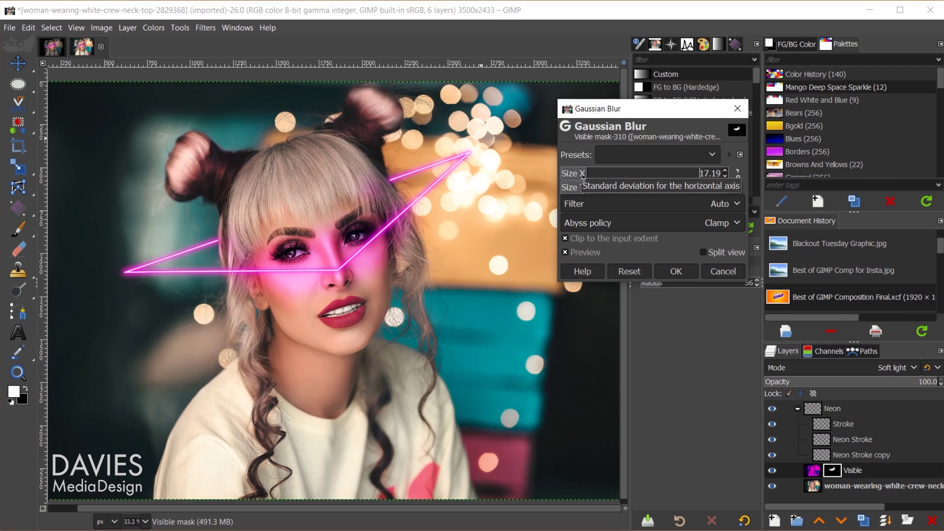
click(576, 252)
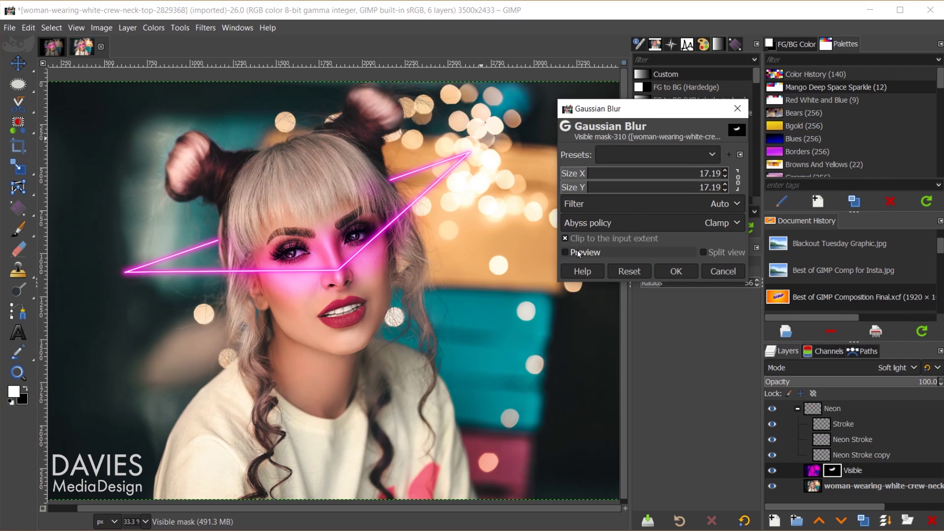
click(676, 273)
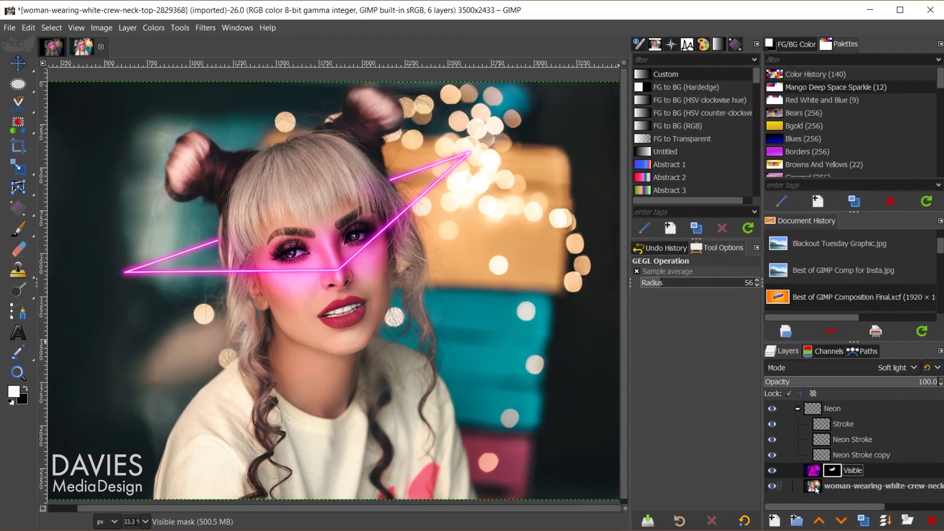
Duplicate the photo layer and apply Levels 54 / 1.09 / 239 to the copy
click(813, 487)
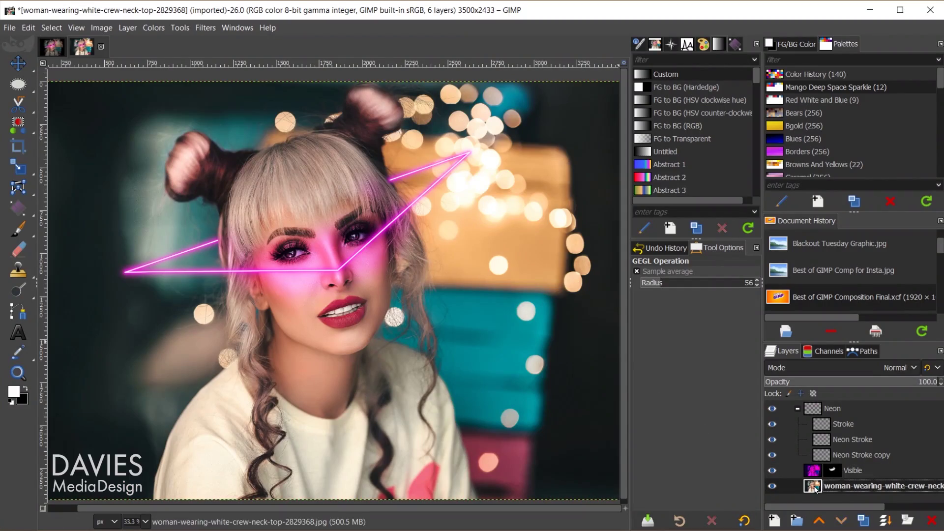
click(866, 522)
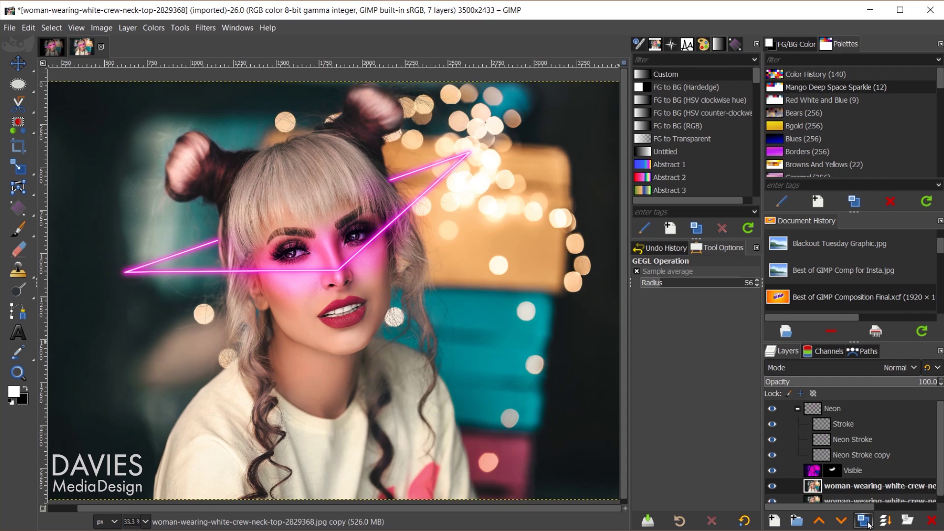
click(153, 28)
click(167, 160)
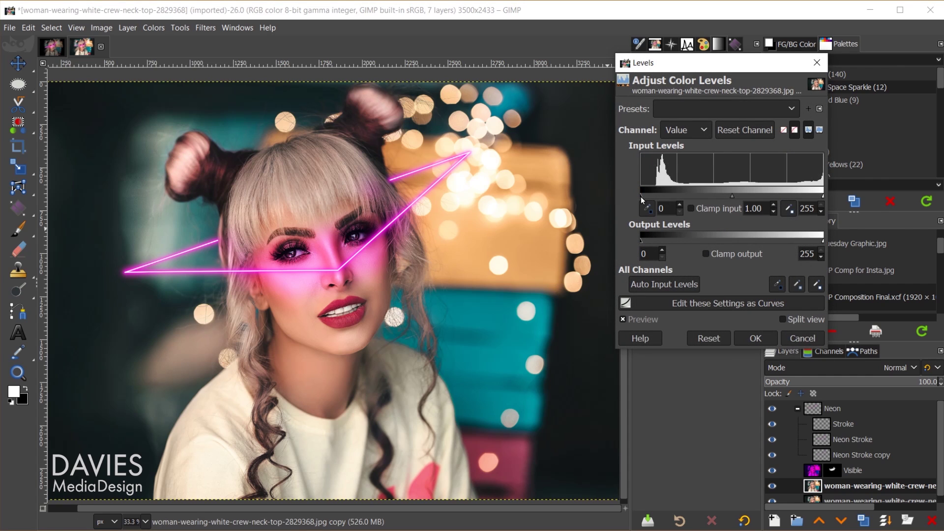
drag(641, 196, 679, 199)
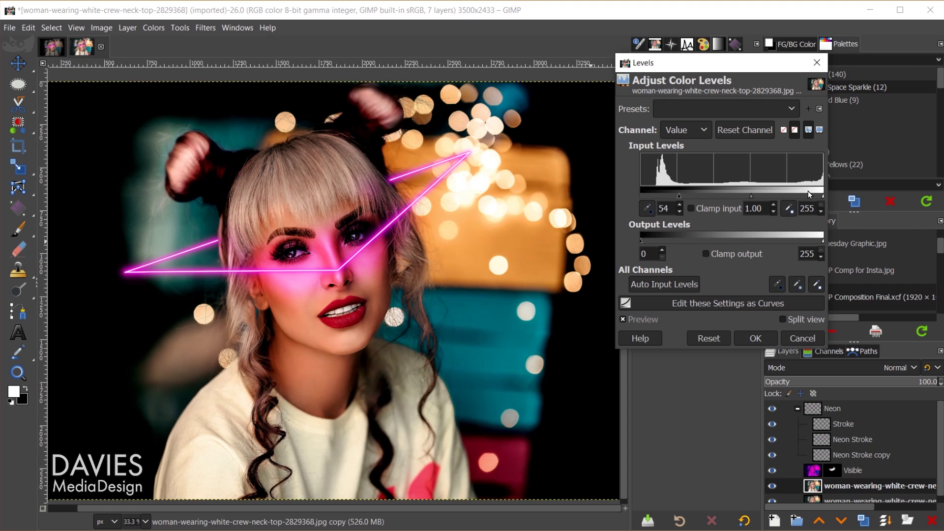
drag(823, 195, 818, 199)
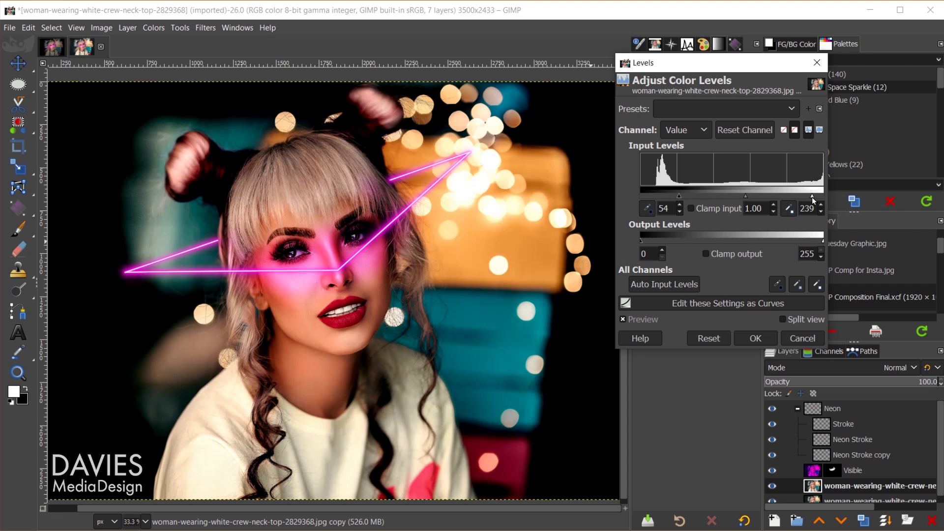
drag(742, 197, 743, 196)
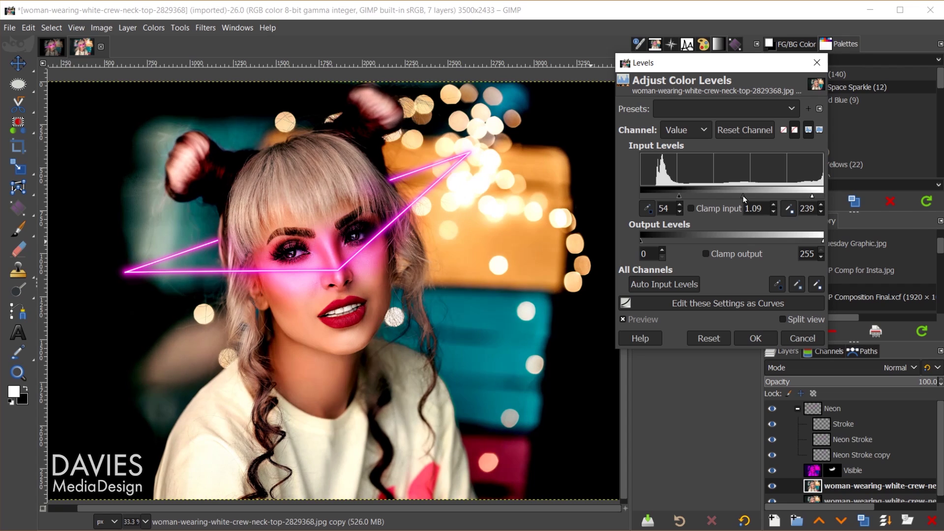
click(643, 320)
click(643, 320)
click(756, 339)
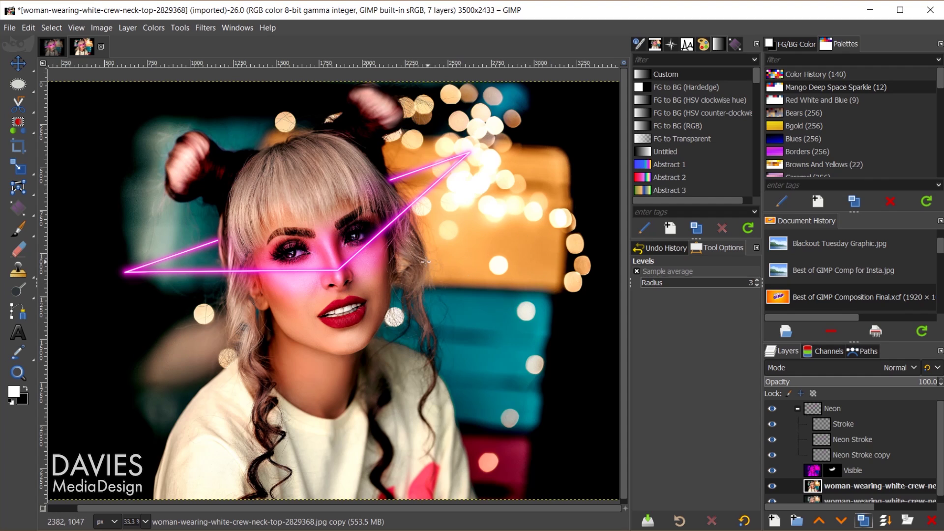
Lower the photo copy layer's saturation to a scale of 0.82
click(153, 28)
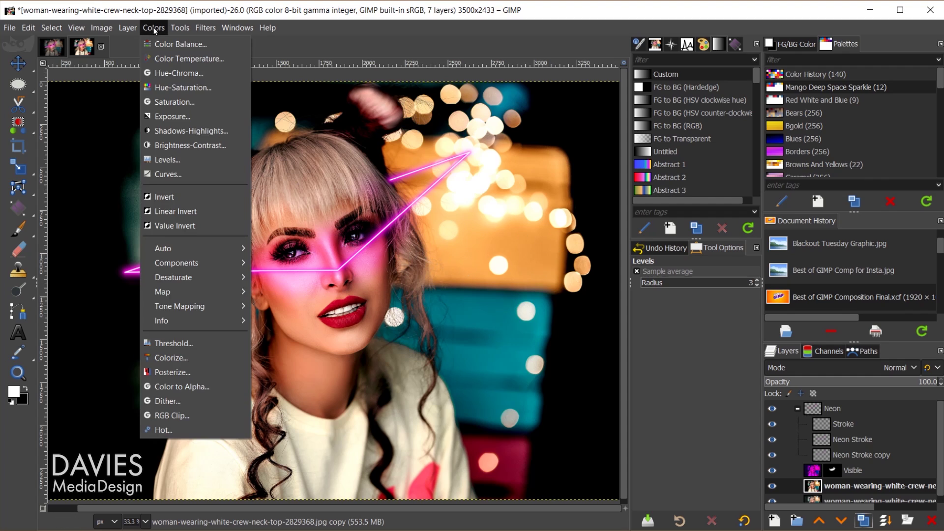
click(167, 102)
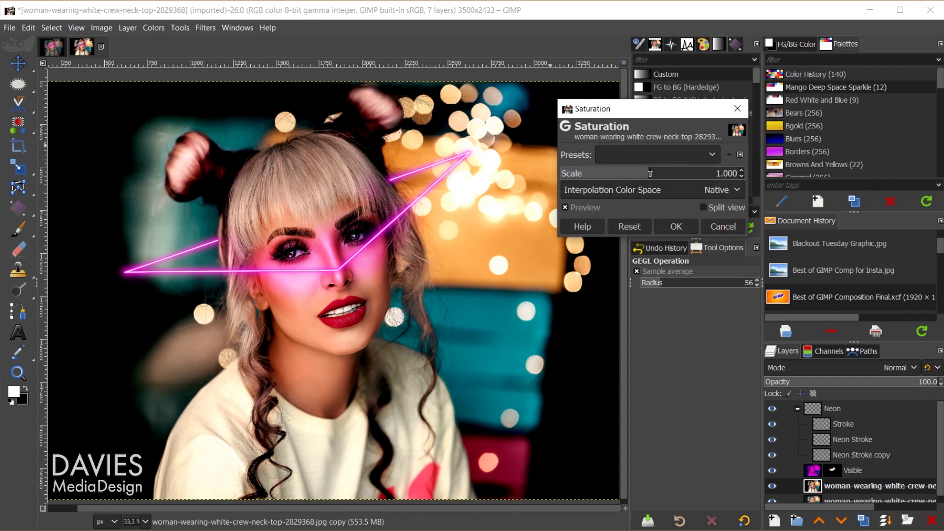
drag(650, 173, 637, 175)
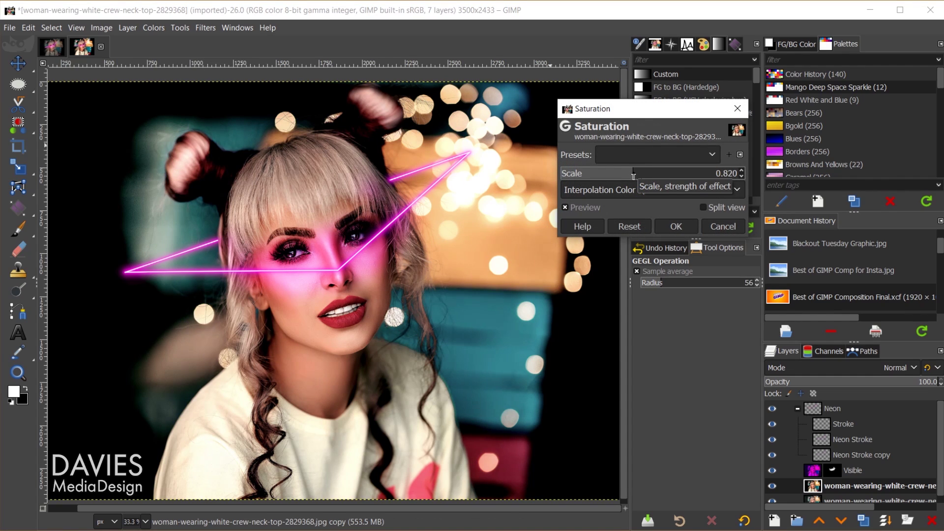
click(677, 226)
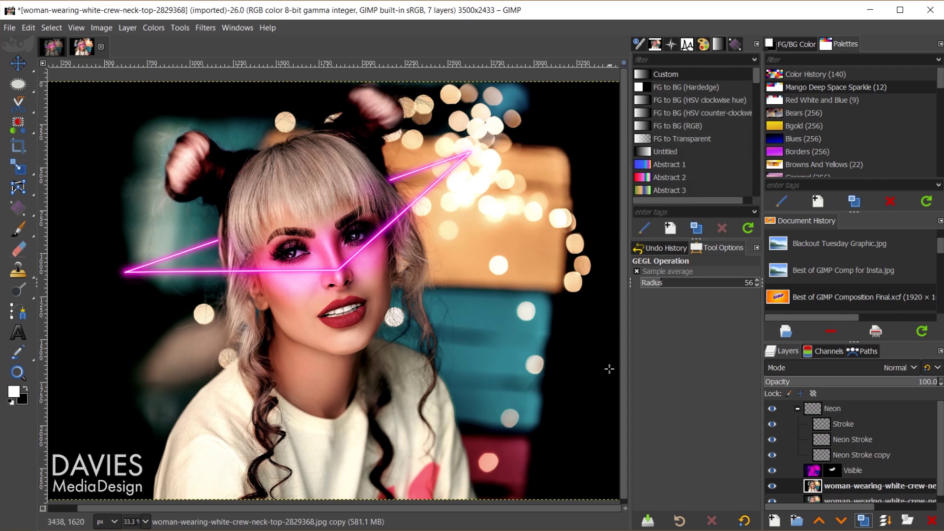
scroll(865, 472, down, 1)
Apply Levels to the original photo layer with input black 17, gamma 1.03 and white 249
click(817, 496)
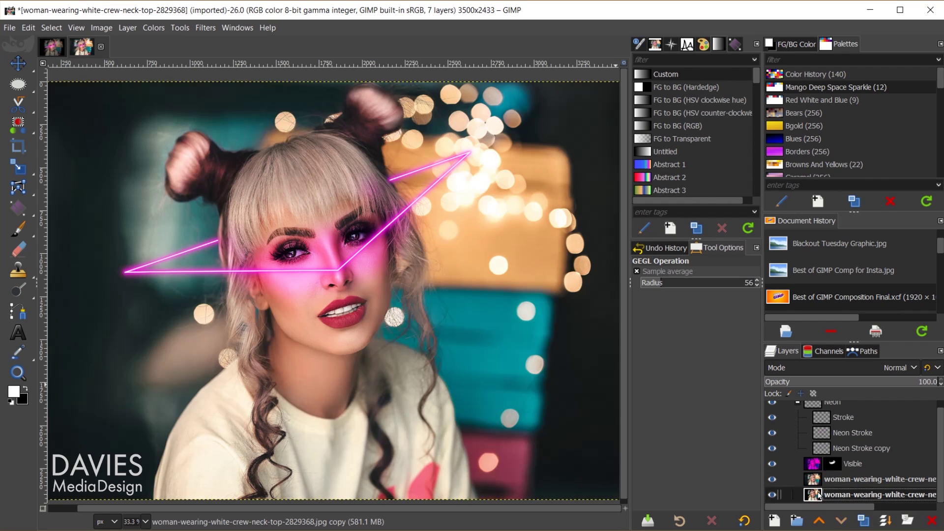
click(815, 483)
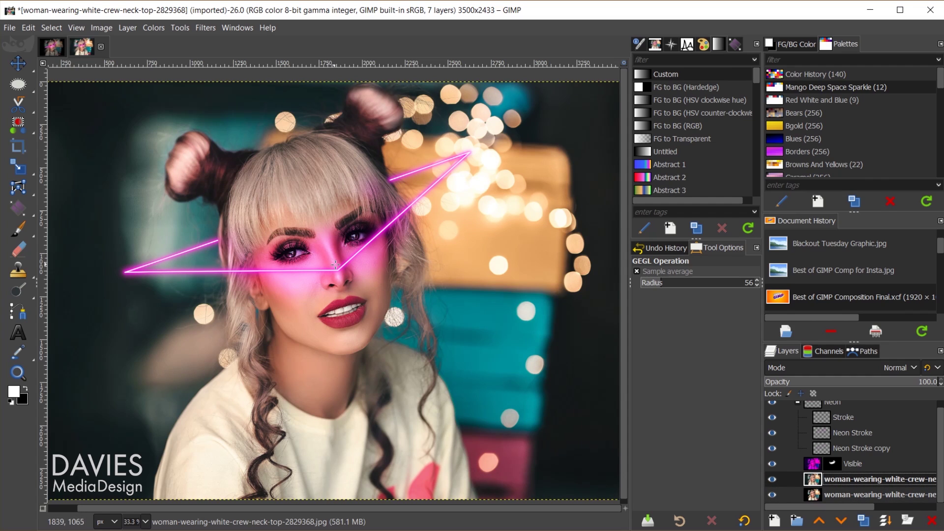
click(158, 27)
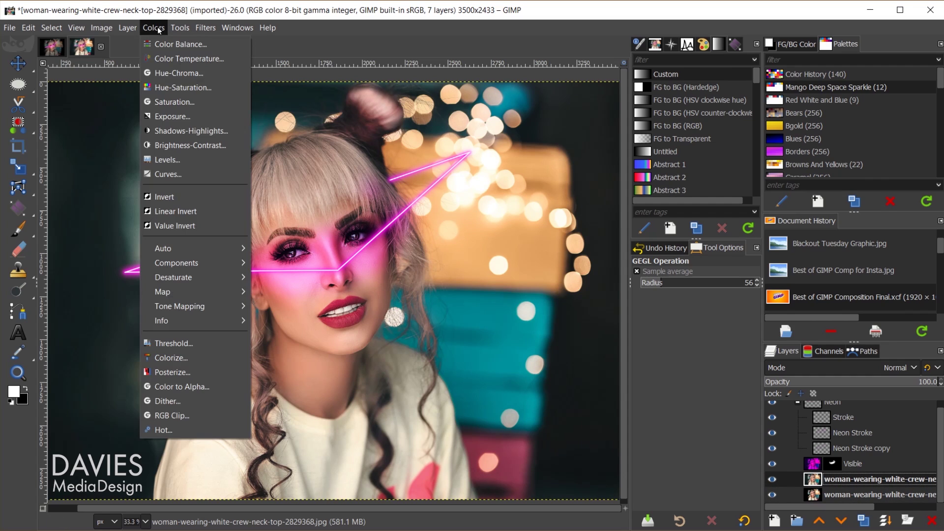
click(186, 160)
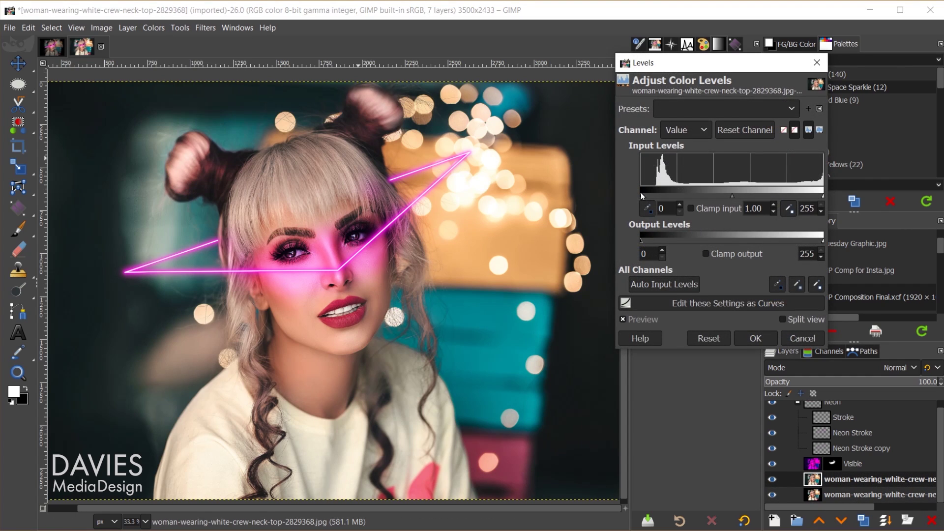
drag(641, 196, 652, 195)
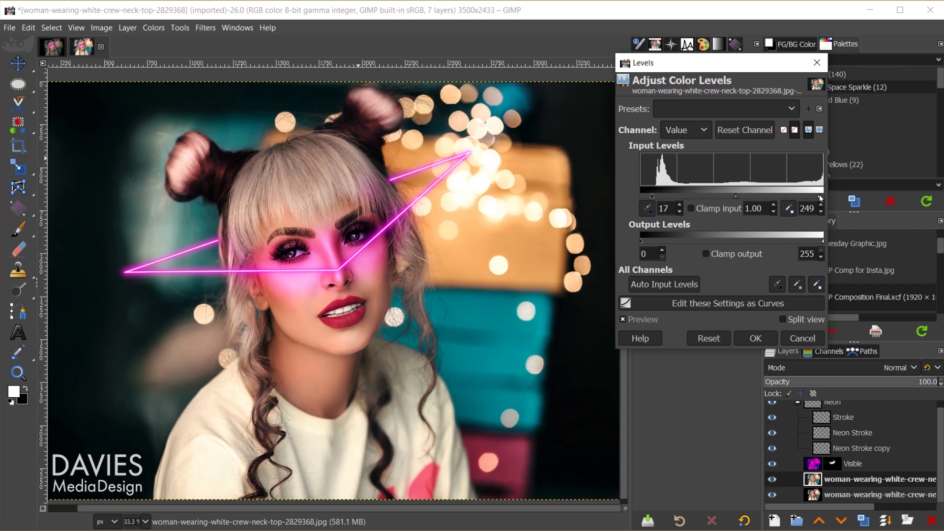
drag(739, 198, 736, 196)
click(758, 337)
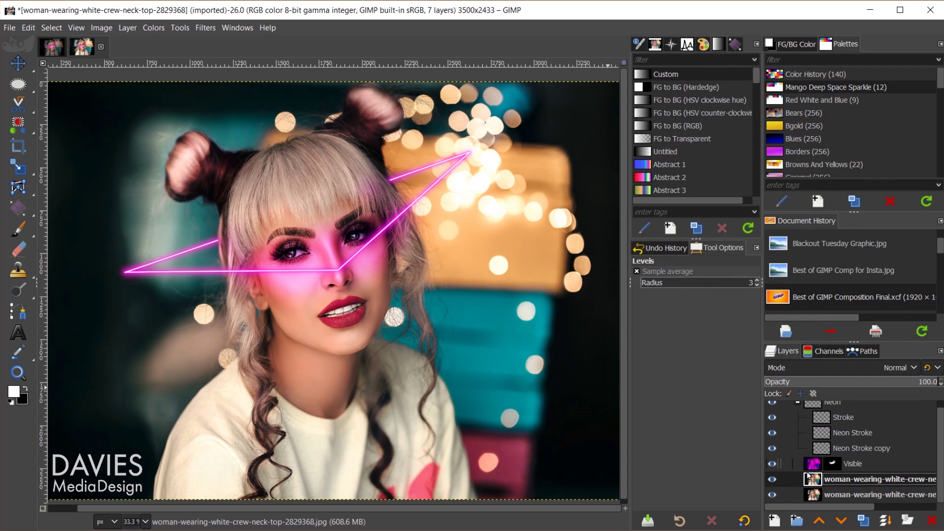
Add a fully black (full transparency) mask to the photo layer
click(907, 522)
drag(871, 336, 685, 121)
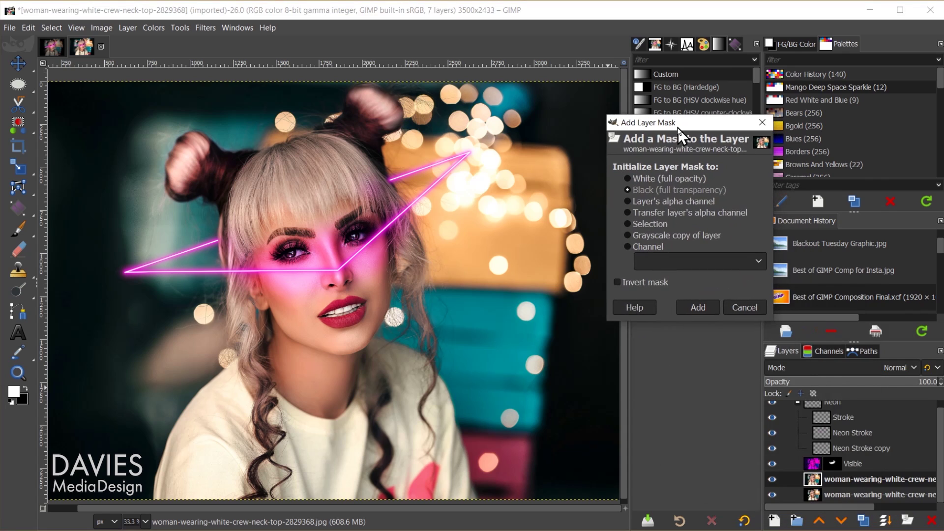
click(703, 308)
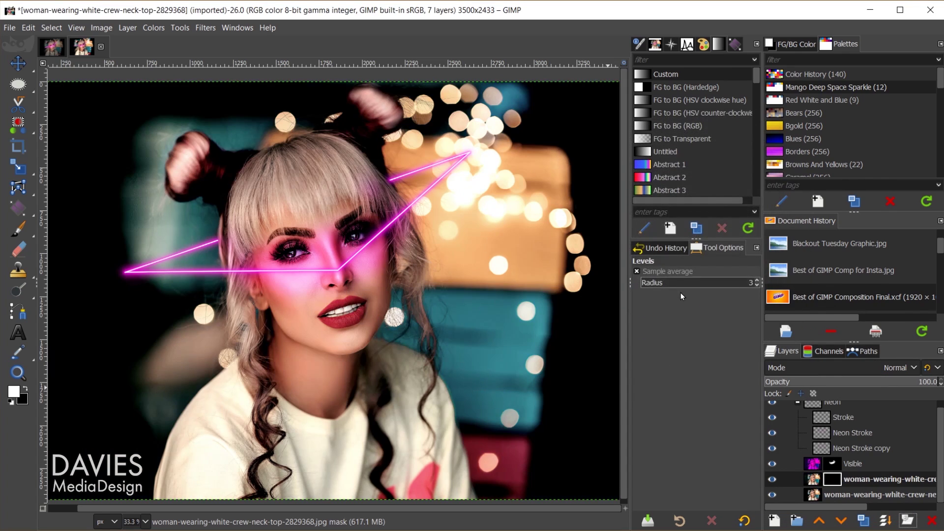
Fill the mask with a reversed radial gradient centred on the face to reveal it
key(g)
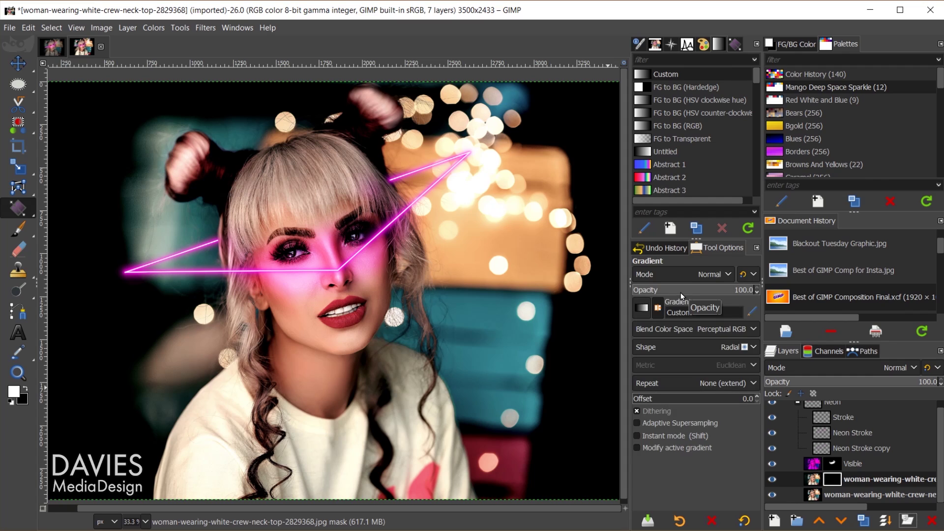
click(691, 351)
click(696, 347)
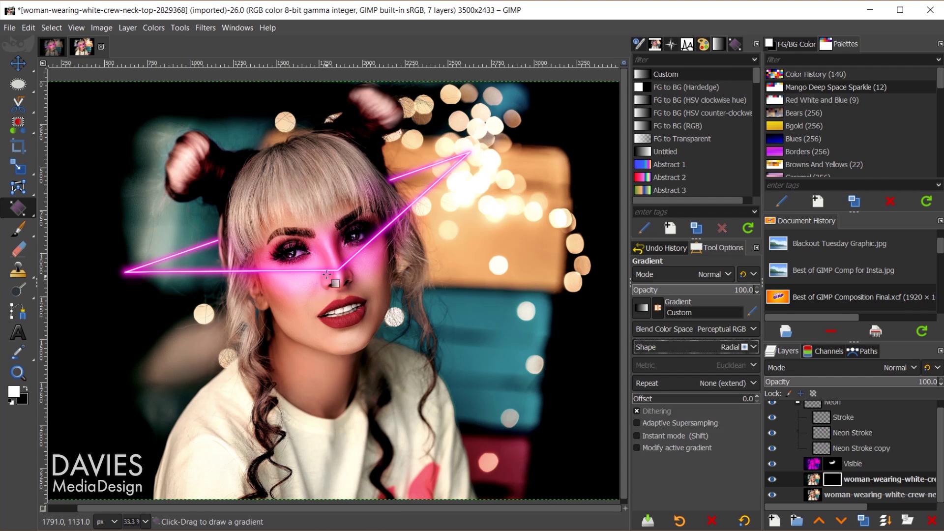
drag(338, 270, 201, 443)
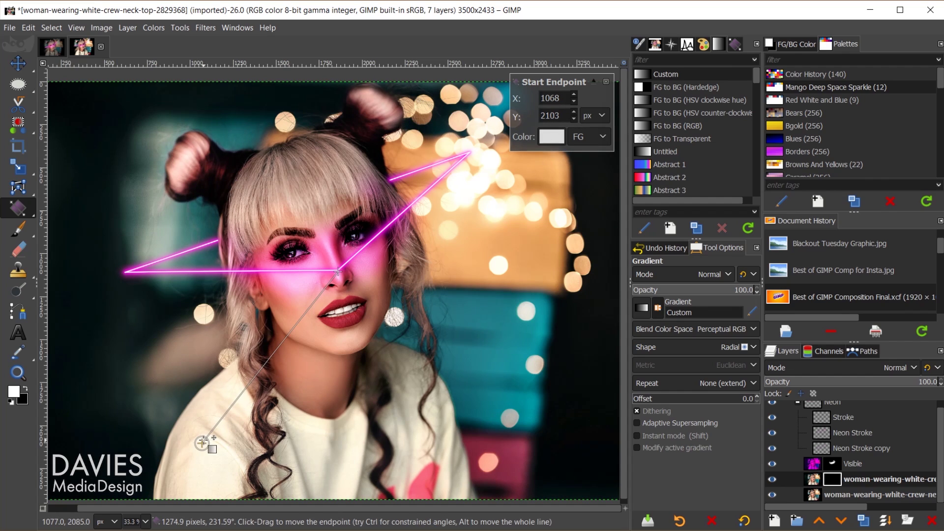
click(658, 309)
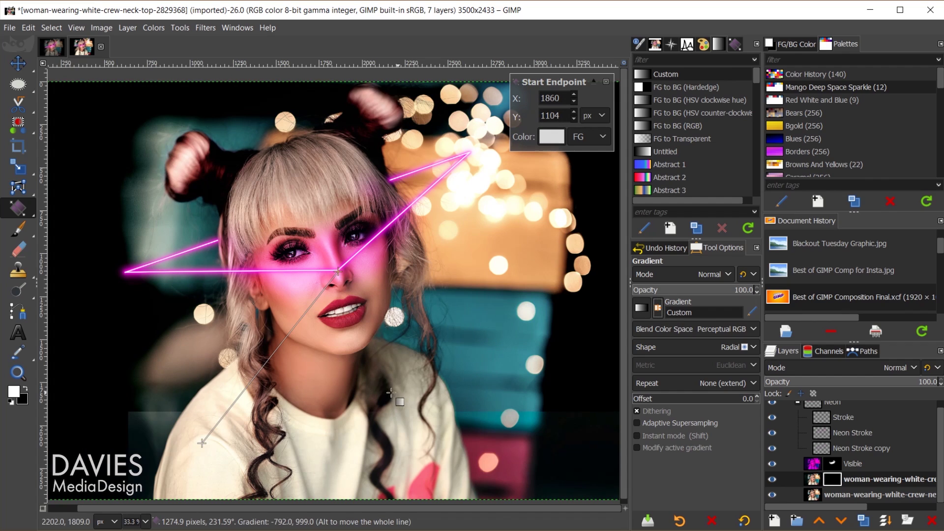
drag(202, 443, 200, 473)
click(339, 271)
drag(339, 271, 339, 275)
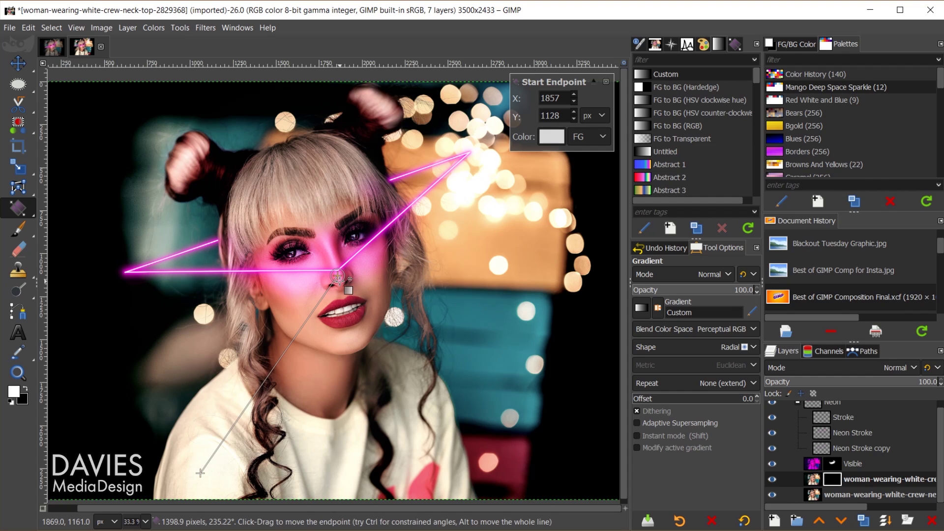
key(Return)
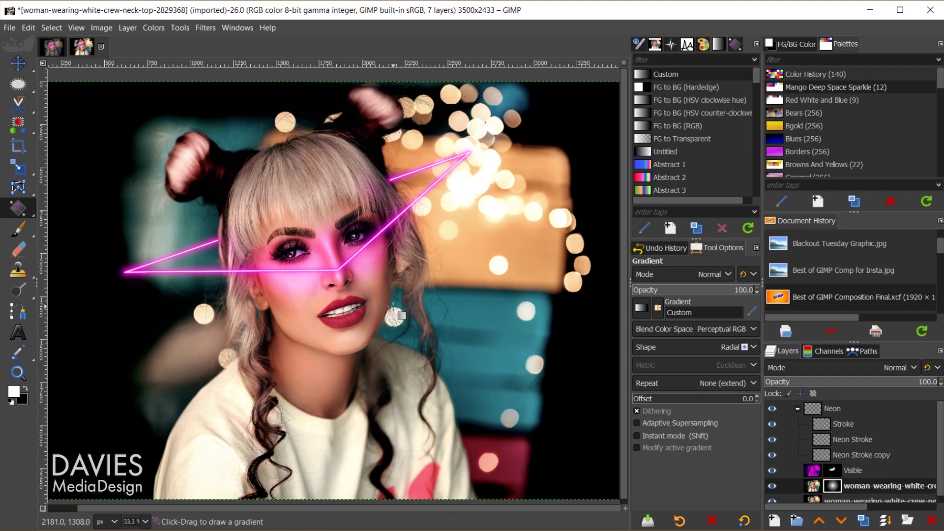
Apply Levels to the bottom photo copy layer with output white lowered to 195
click(865, 500)
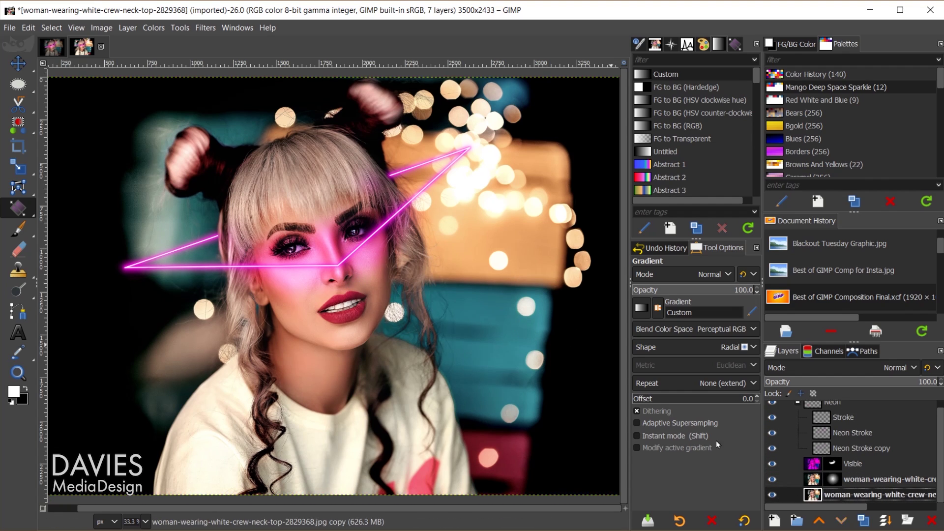
click(154, 28)
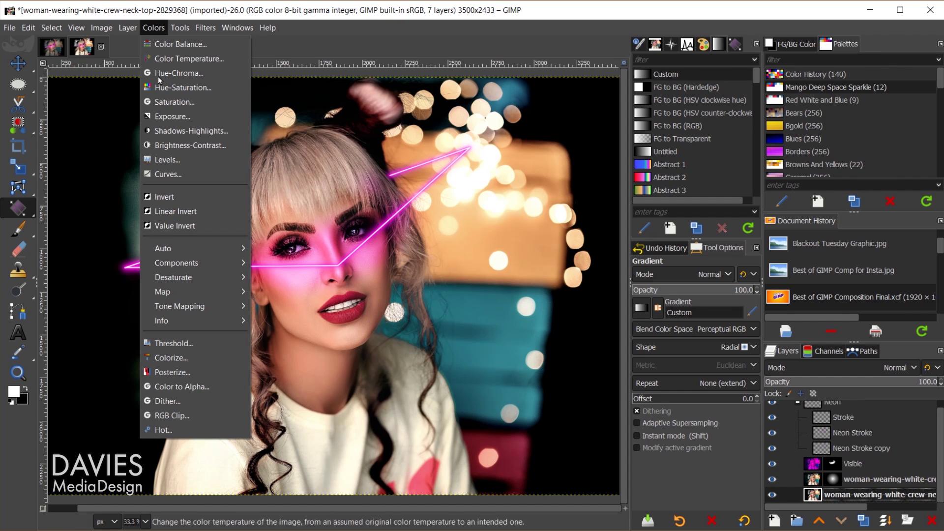
click(168, 160)
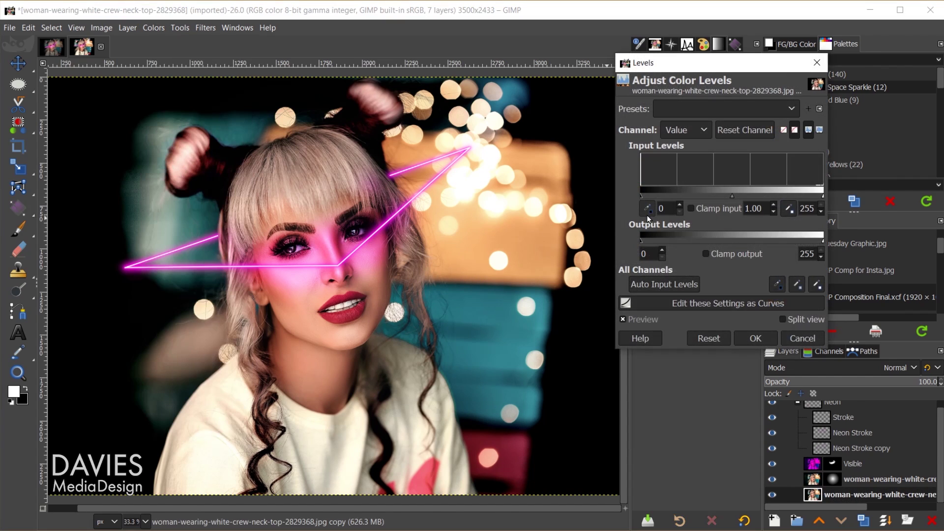
drag(824, 240, 780, 238)
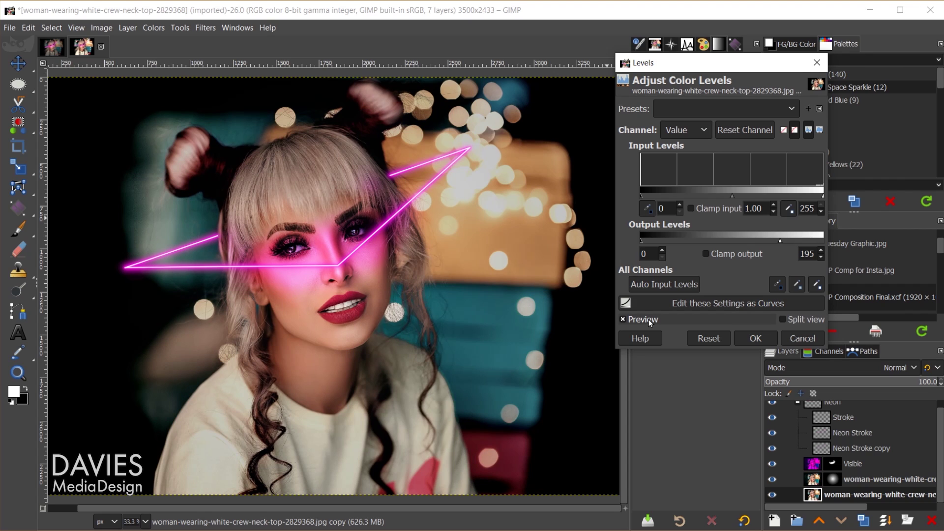
click(755, 338)
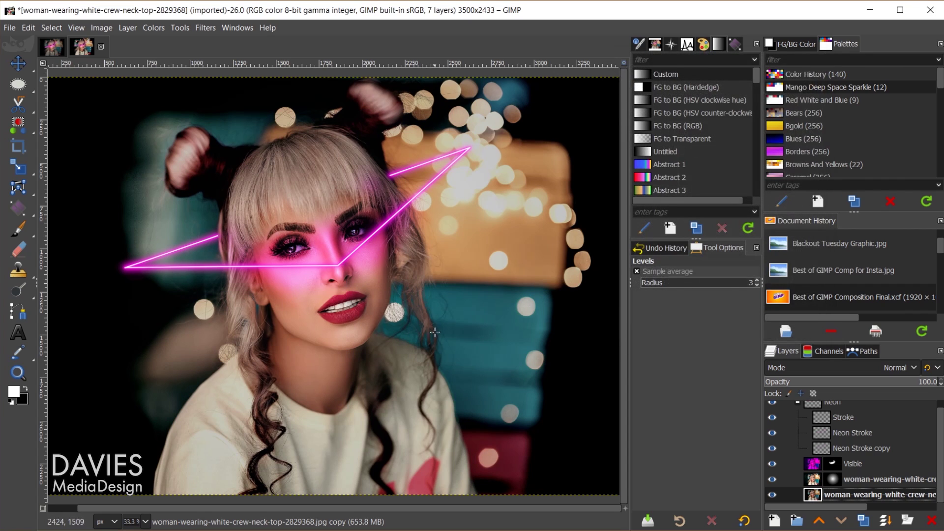
Set the soft-light Visible glow layer's opacity to about 88.7
key(shift+ctrl+j)
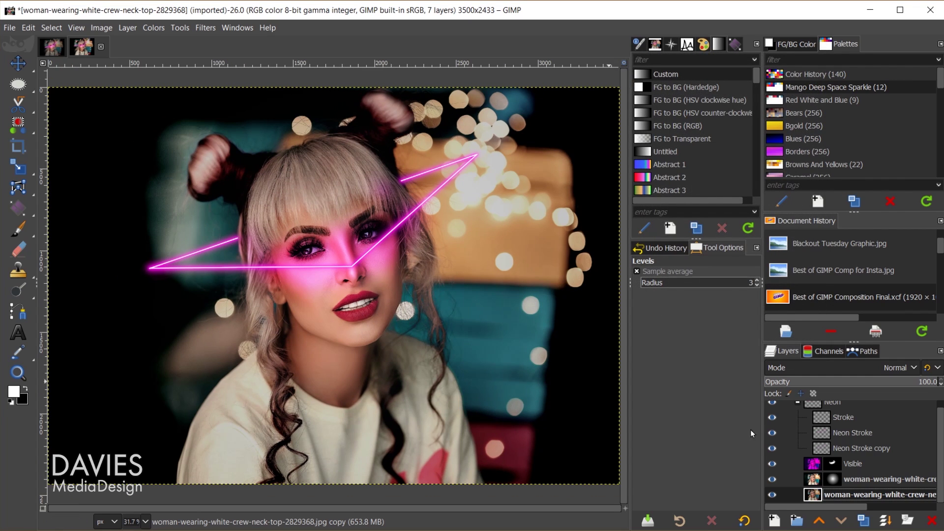
click(814, 468)
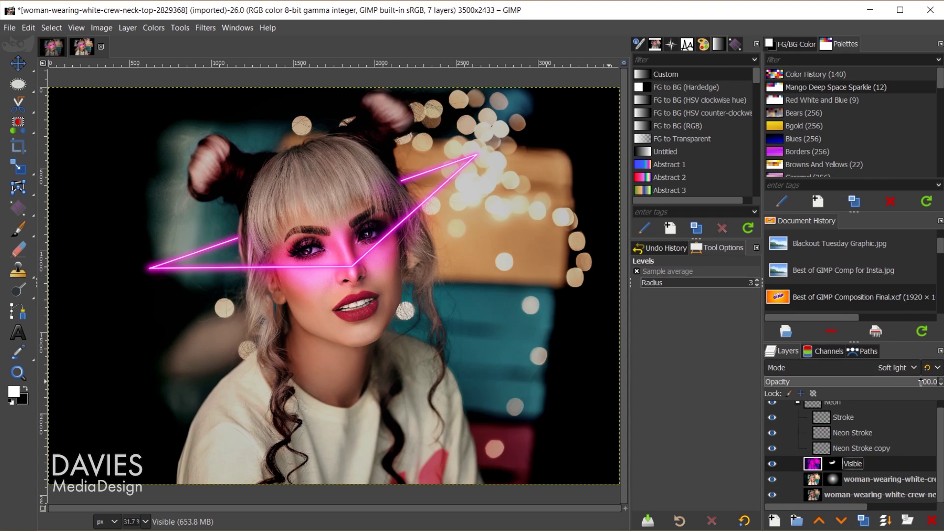
mouse_move(921, 382)
mouse_down()
mouse_move(891, 385)
mouse_move(905, 388)
mouse_up()
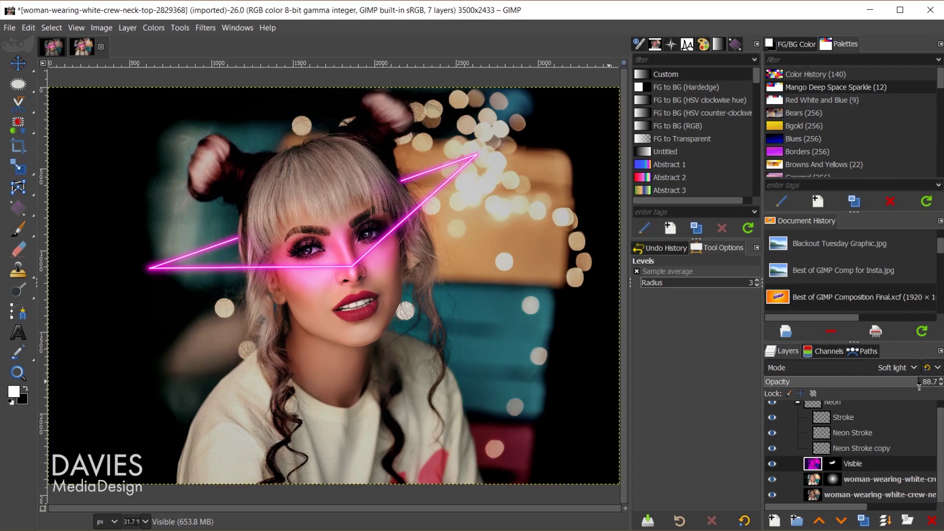